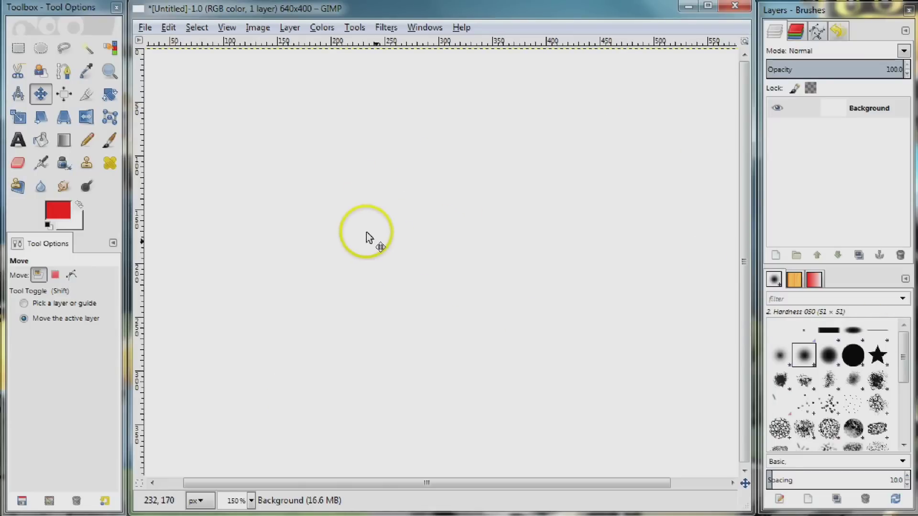
# Add the red text "Scroll Saw Art" in the lower part of the canvas using the Sans font
pyautogui.click(18, 142)
pyautogui.click(271, 350)
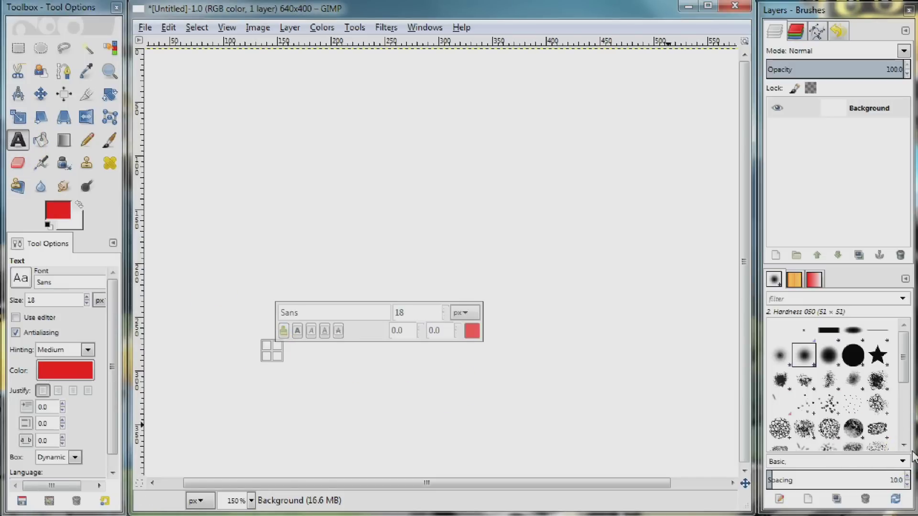
pyautogui.write('Scroll')
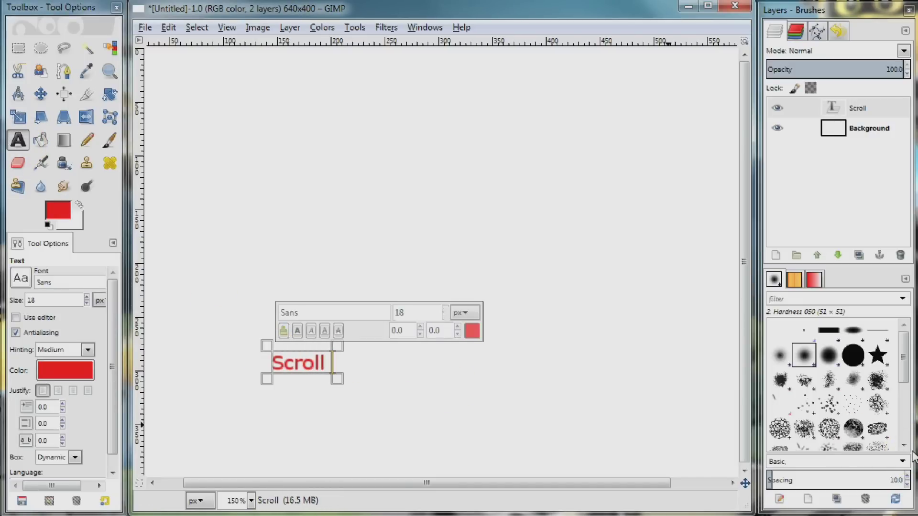
pyautogui.write(' Saw Art')
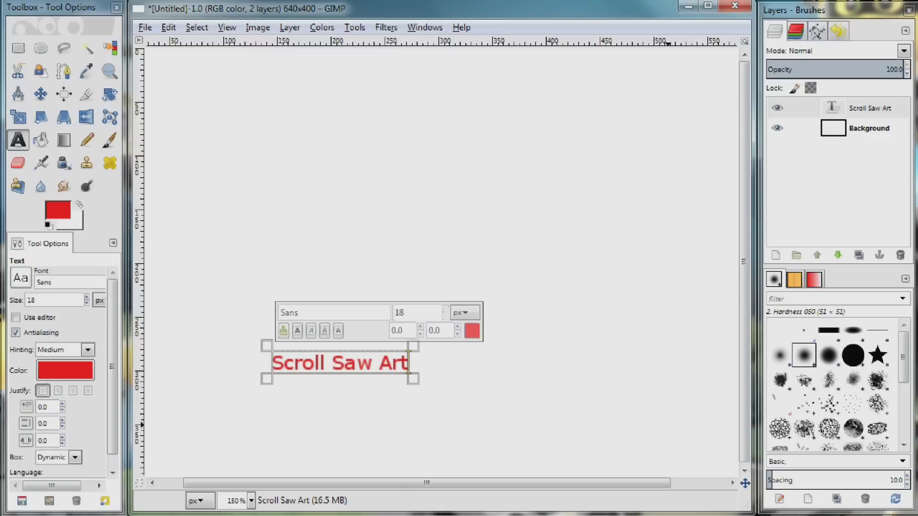
# Enlarge the whole text "Scroll Saw Art" to 36 px and finish editing it
pyautogui.doubleClick(298, 363)
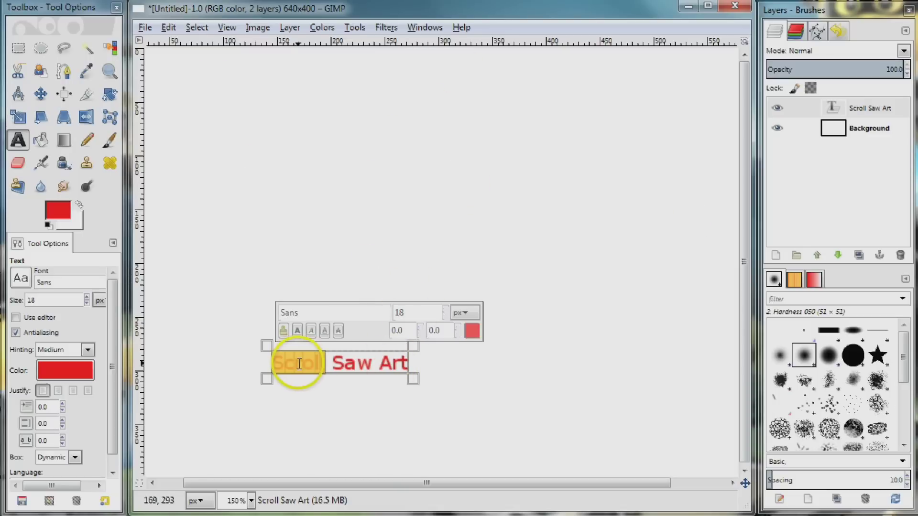
pyautogui.moveTo(299, 363); pyautogui.dragTo(403, 365)
pyautogui.click(282, 365)
pyautogui.moveTo(281, 366); pyautogui.dragTo(406, 365)
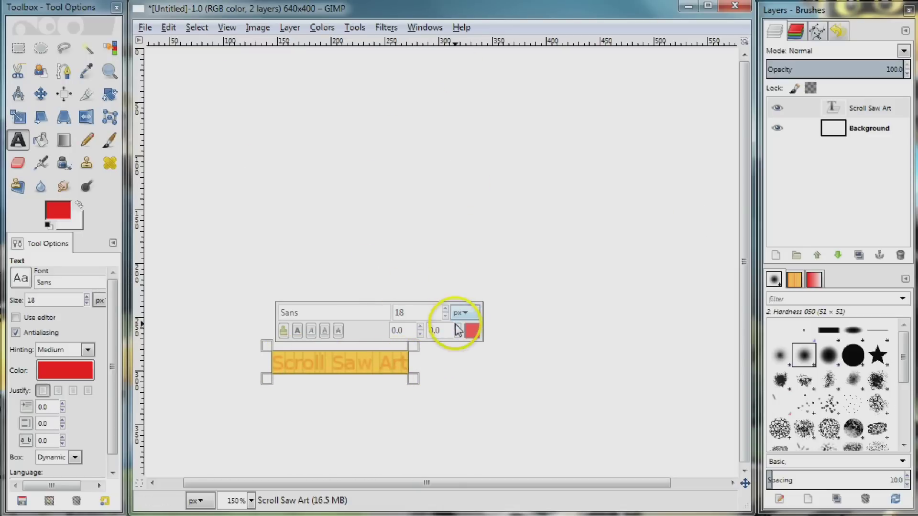
pyautogui.scroll(8, 446, 309)
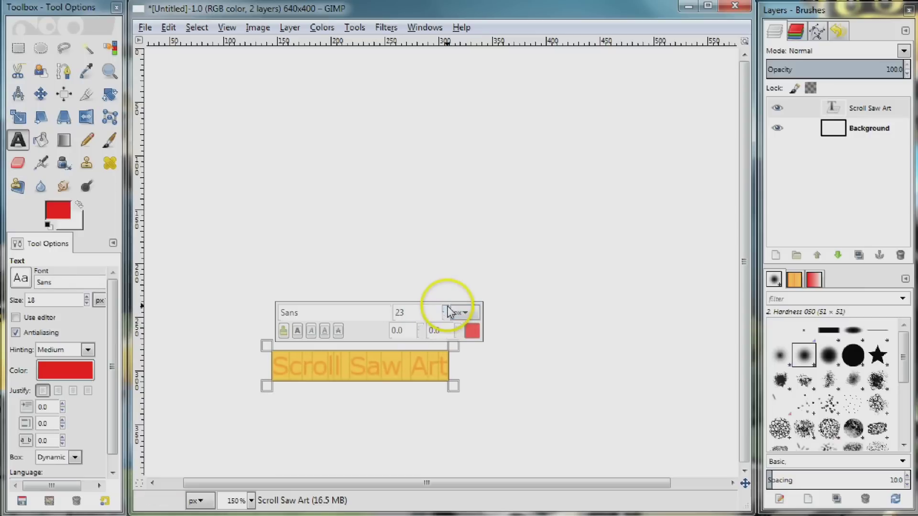
pyautogui.scroll(9, 447, 309)
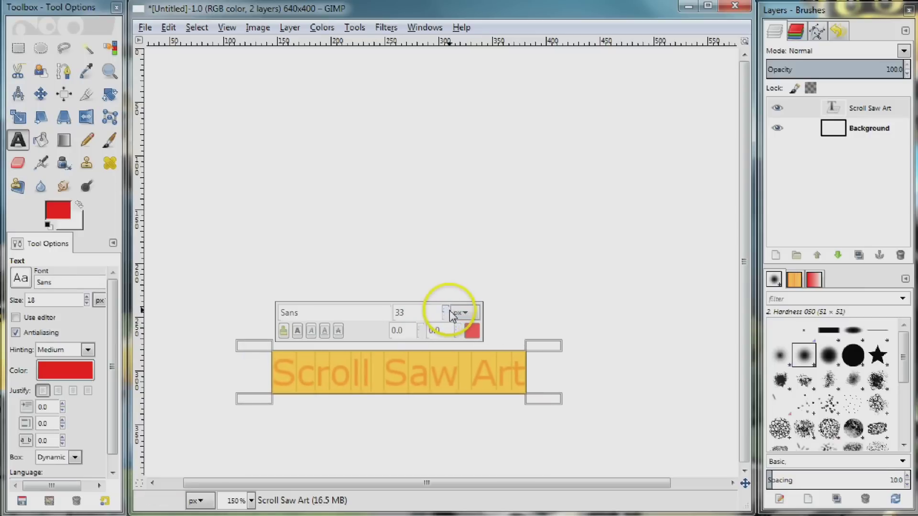
pyautogui.scroll(1, 449, 311)
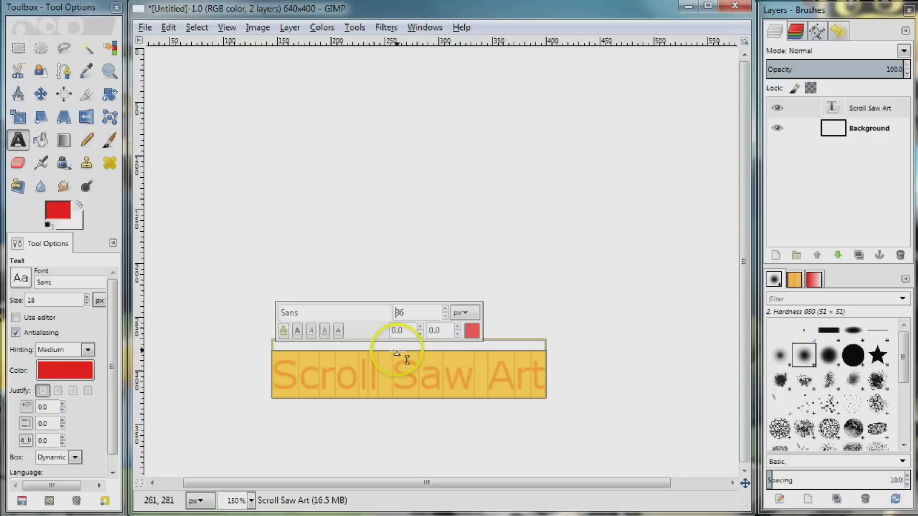
pyautogui.click(40, 94)
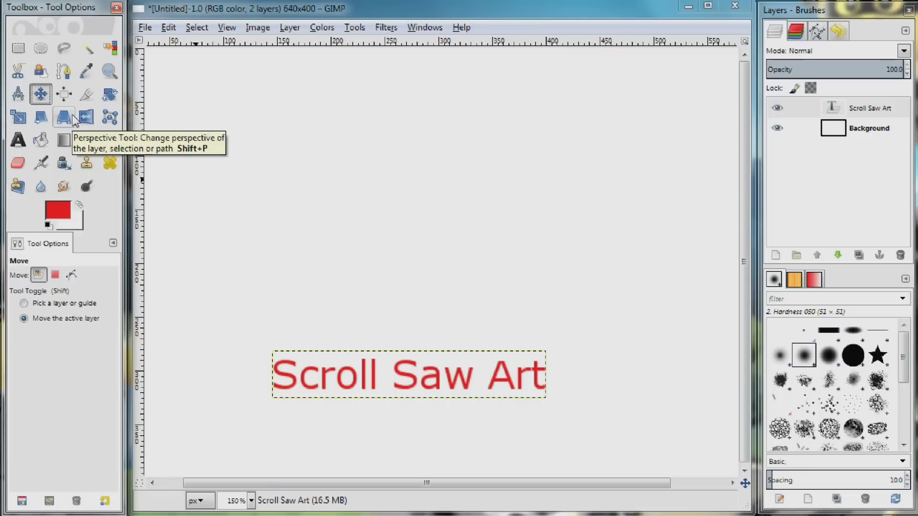
# Draw a nearly horizontal two-point path about 365 px long across the upper part of the canvas
pyautogui.click(64, 73)
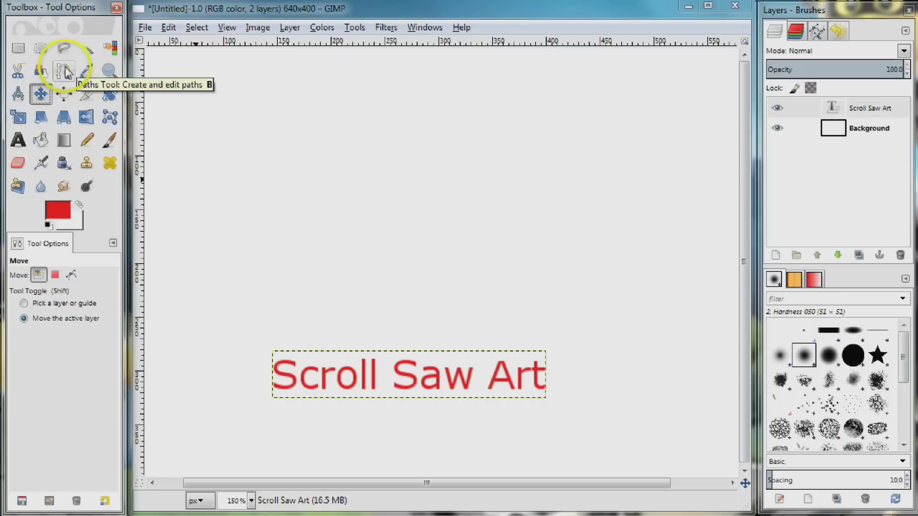
pyautogui.click(218, 137)
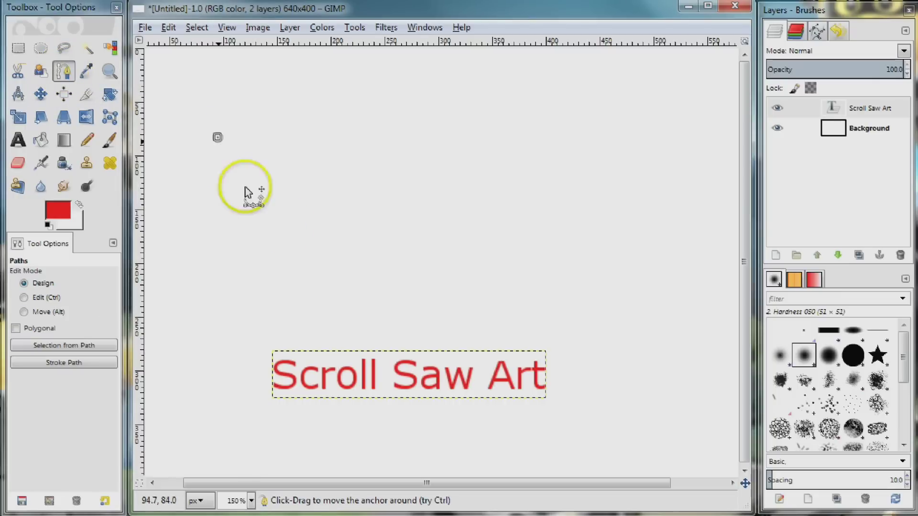
pyautogui.click(610, 140)
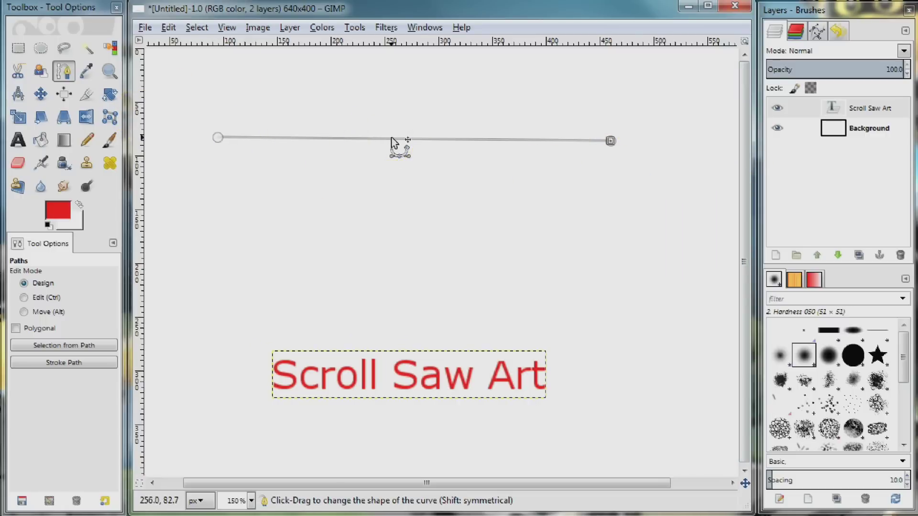
# Bend the straight path into a gentle S-curve that dips in its left half and rises in its right half
pyautogui.moveTo(401, 142); pyautogui.dragTo(403, 104)
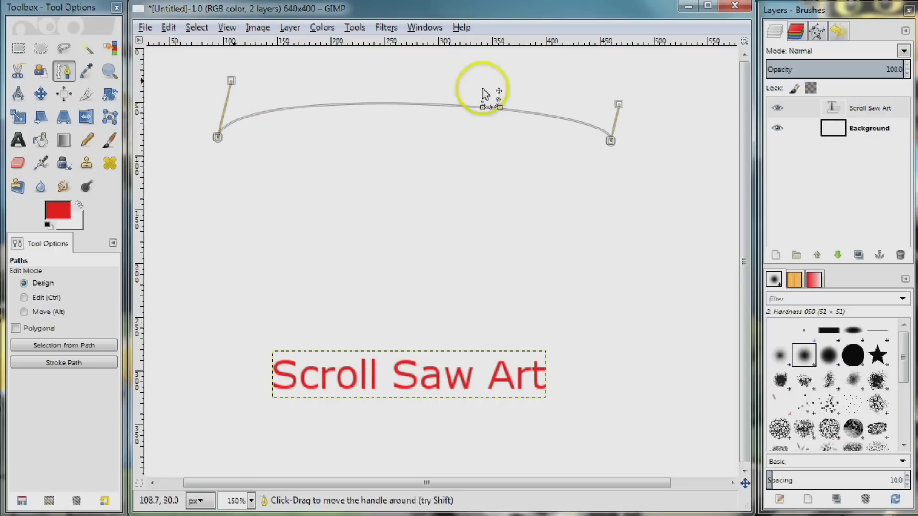
pyautogui.moveTo(234, 81); pyautogui.dragTo(253, 97)
pyautogui.moveTo(289, 169); pyautogui.dragTo(371, 236)
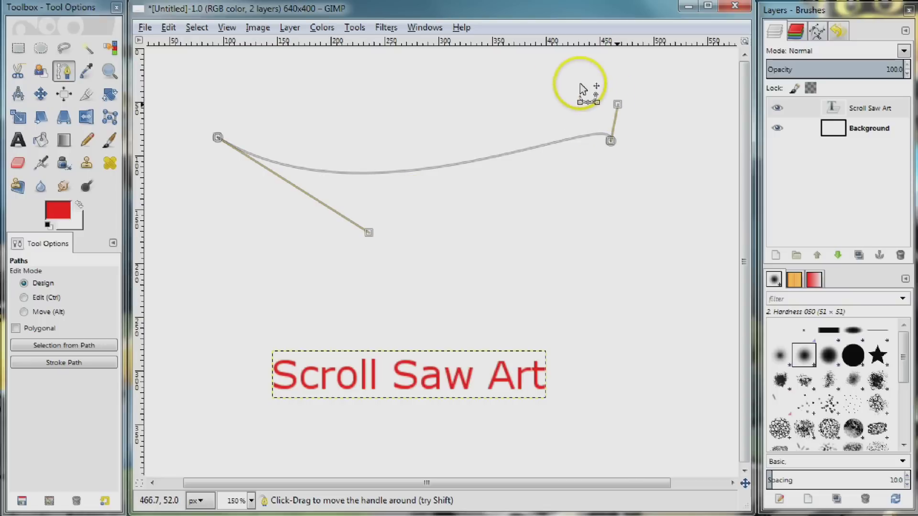
pyautogui.moveTo(525, 80); pyautogui.dragTo(411, 83)
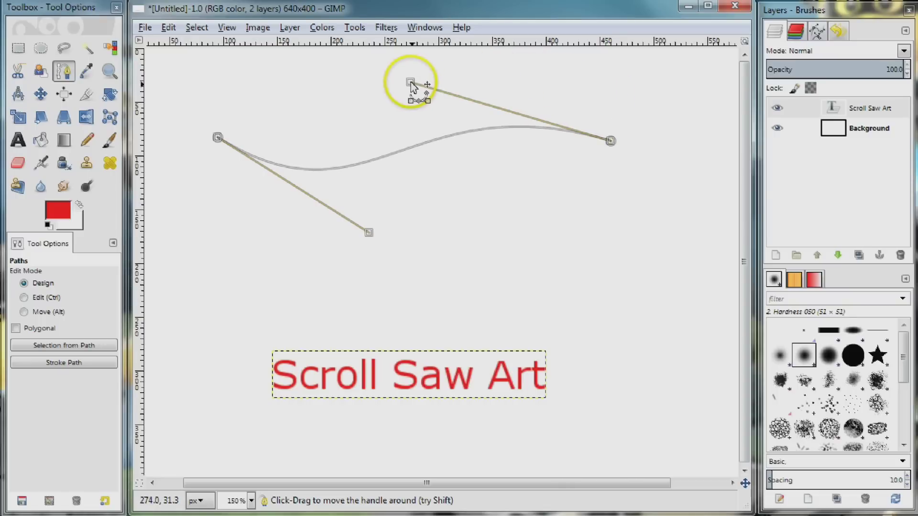
pyautogui.moveTo(371, 237); pyautogui.dragTo(384, 251)
pyautogui.moveTo(411, 84); pyautogui.dragTo(435, 86)
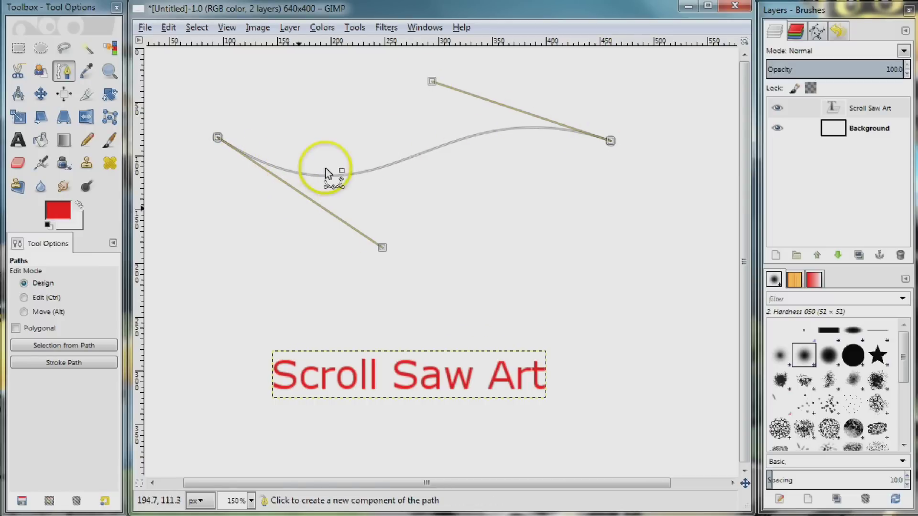
pyautogui.moveTo(314, 170); pyautogui.dragTo(327, 177)
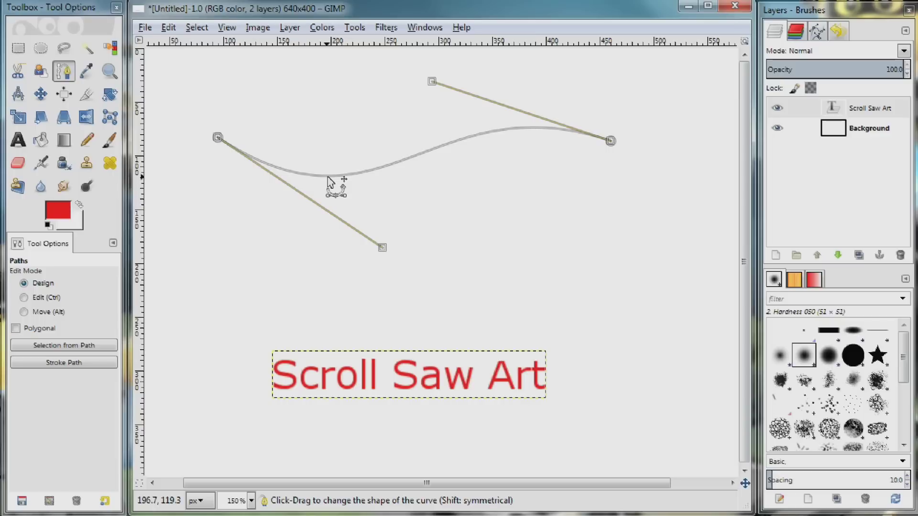
# Show the Paths dialog and make the curved path visible on the canvas outside the Paths tool
pyautogui.click(423, 27)
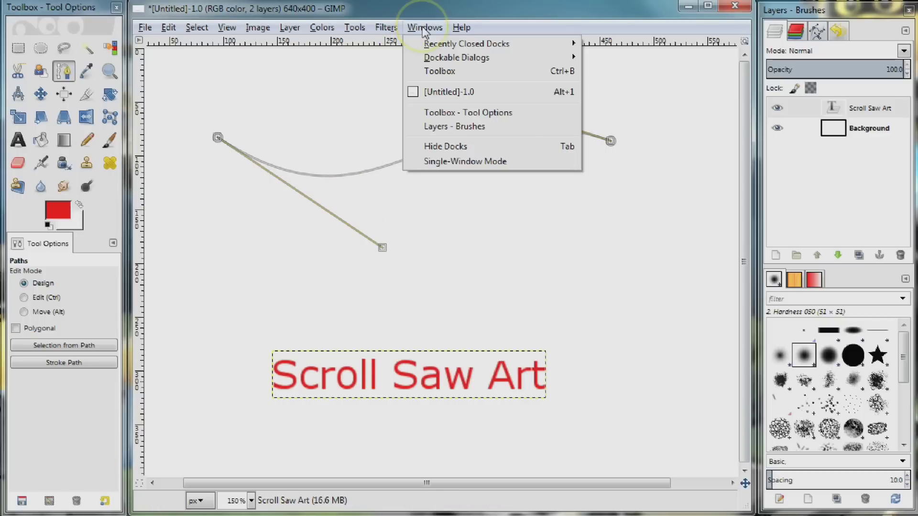
pyautogui.click(479, 59)
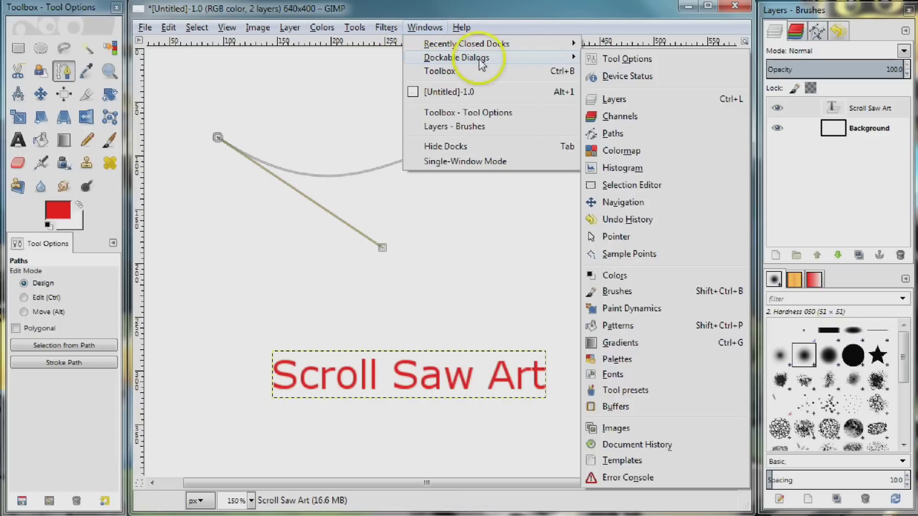
pyautogui.click(635, 138)
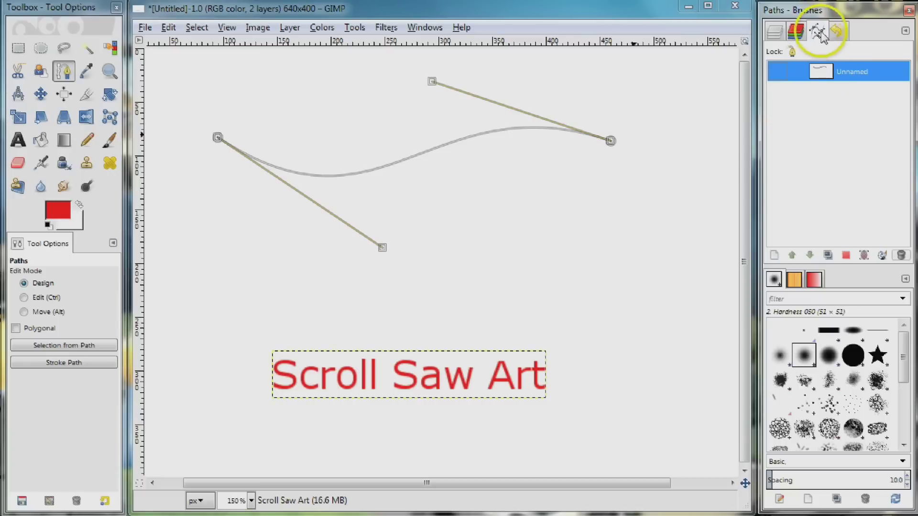
pyautogui.click(819, 74)
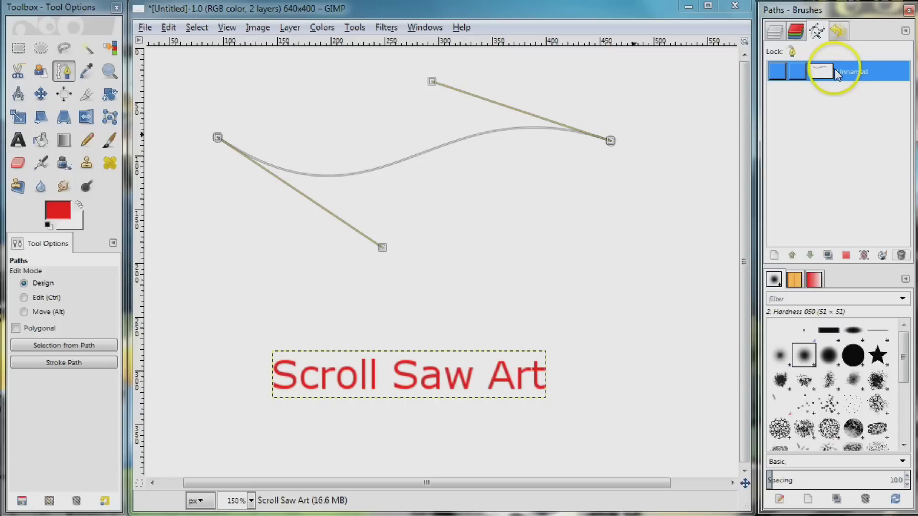
pyautogui.click(777, 71)
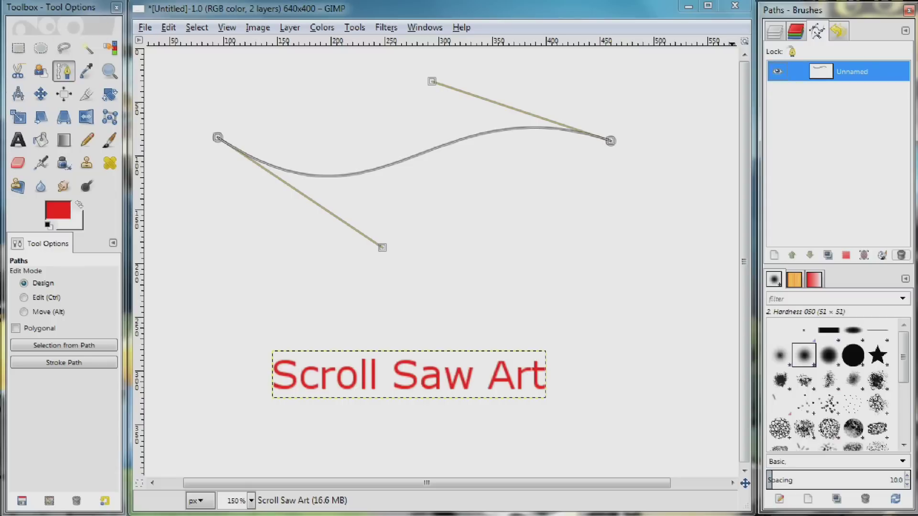
pyautogui.click(41, 94)
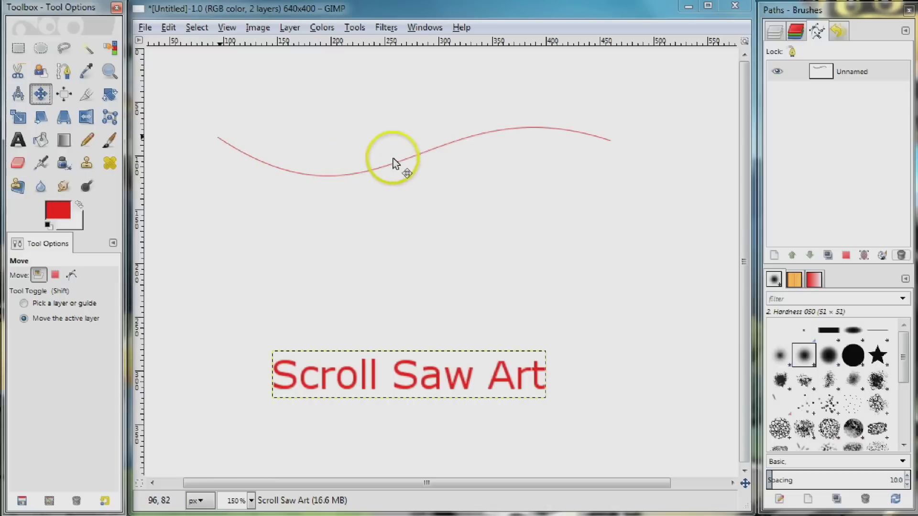
pyautogui.click(778, 73)
pyautogui.click(778, 71)
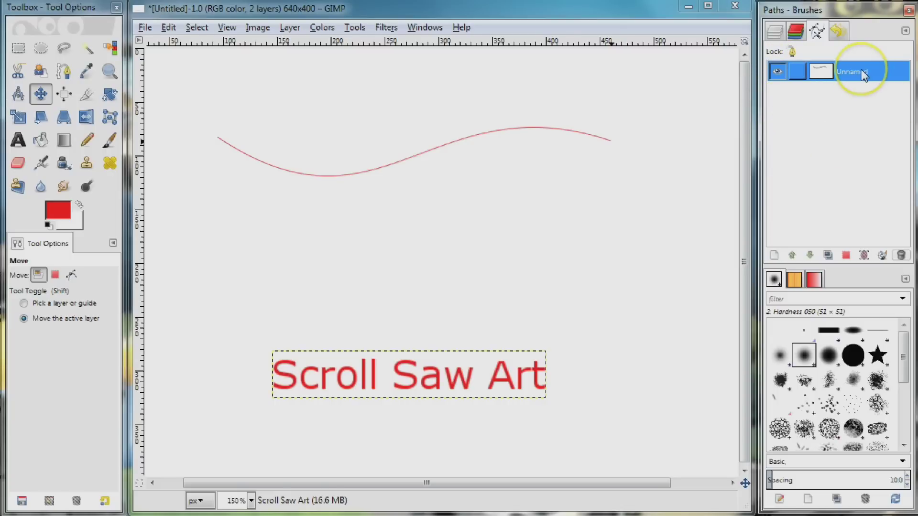
# Apply Text along Path to the Scroll Saw Art text layer so its outline follows the curved path
pyautogui.click(774, 36)
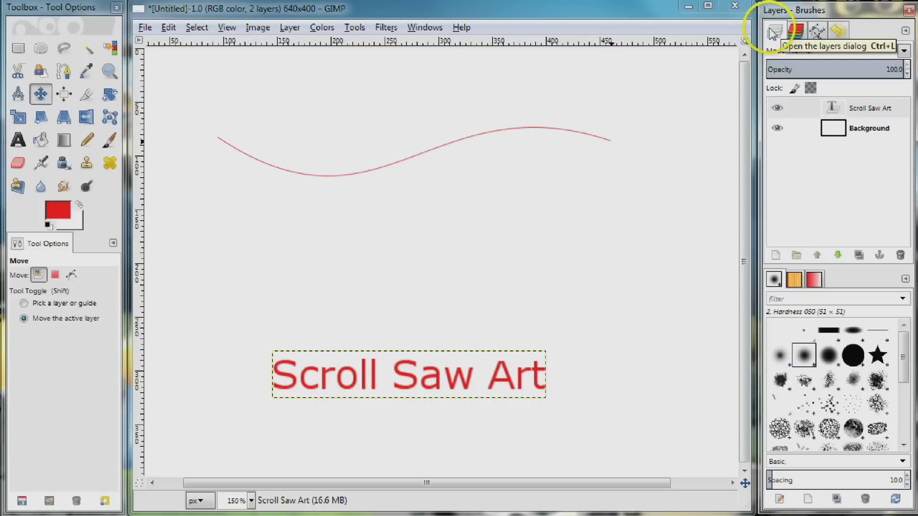
pyautogui.click(873, 112)
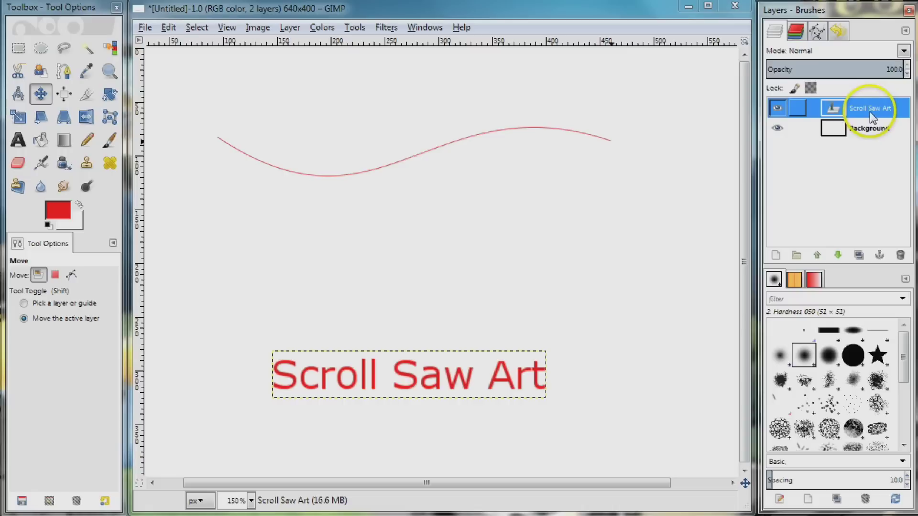
pyautogui.moveTo(856, 13)
pyautogui.mouseDown()
pyautogui.moveTo(680, 11)
pyautogui.moveTo(689, 12)
pyautogui.mouseUp()
pyautogui.click(706, 113)
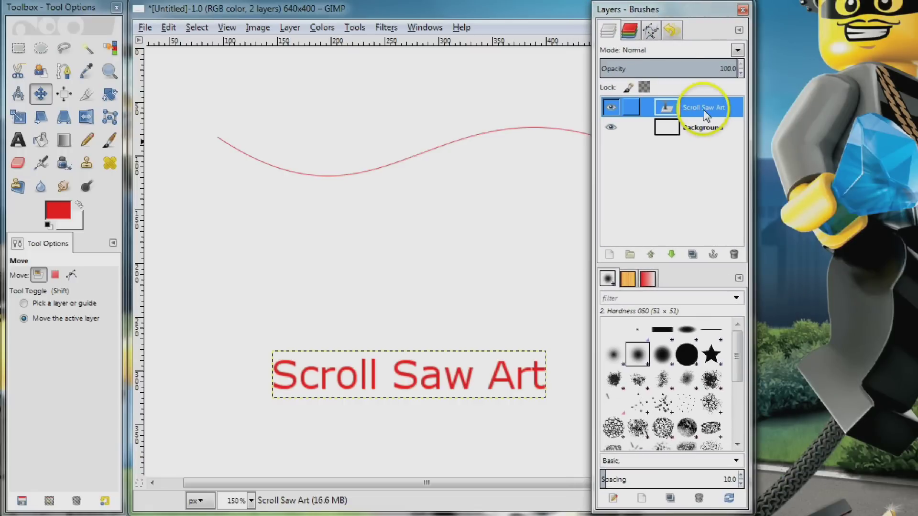
pyautogui.rightClick(706, 113)
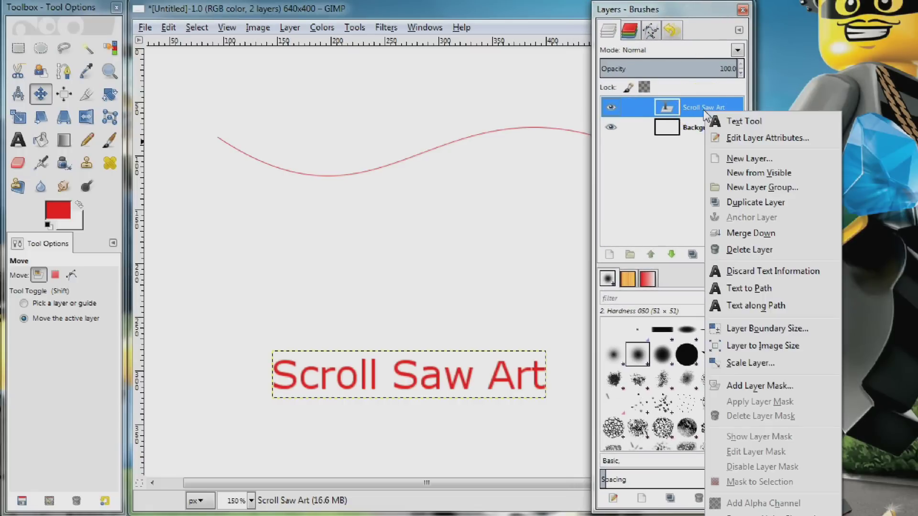
pyautogui.click(768, 308)
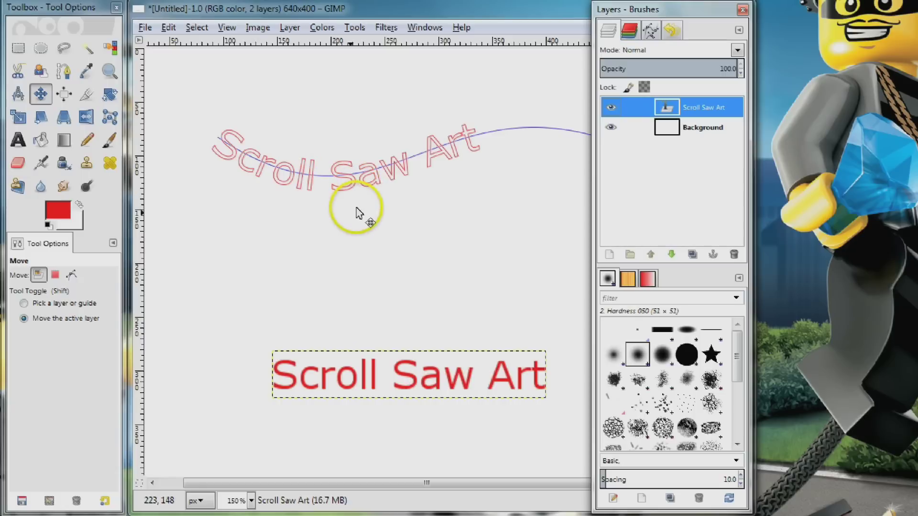
# Examine the curved text outline and its anchor points around the word "Saw" at 800% zoom with the Paths tool
pyautogui.scroll(5, 360, 212)
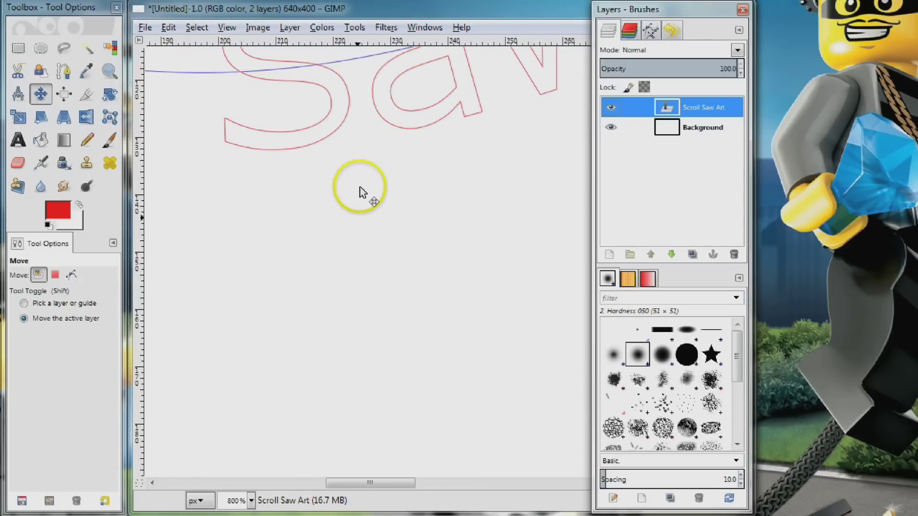
pyautogui.moveTo(361, 185); pyautogui.dragTo(402, 286)
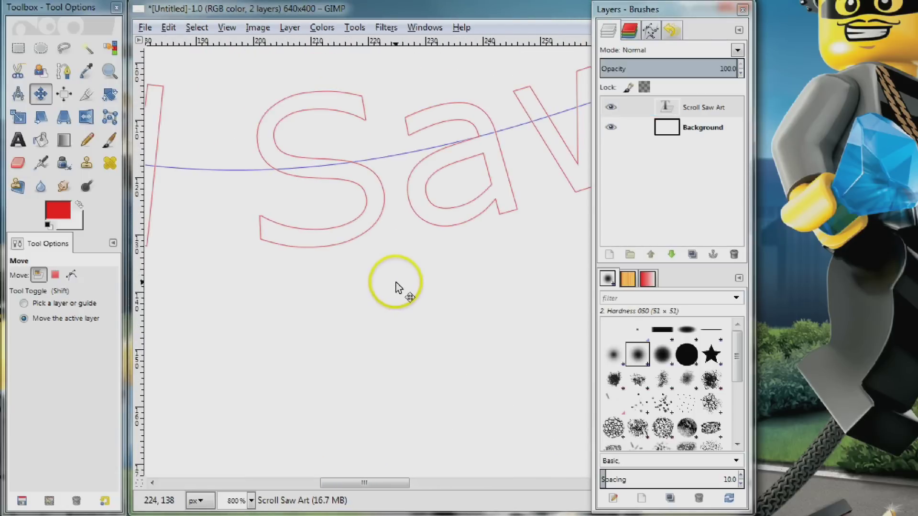
pyautogui.click(63, 72)
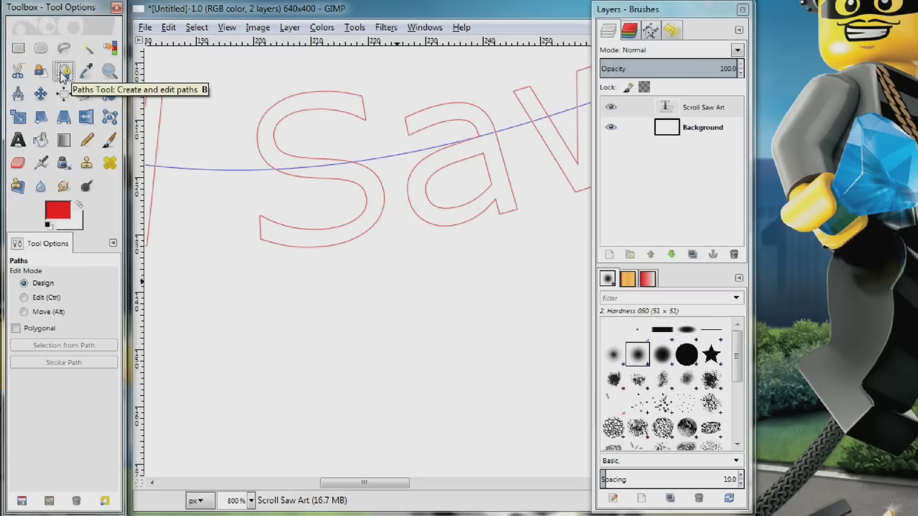
pyautogui.click(266, 224)
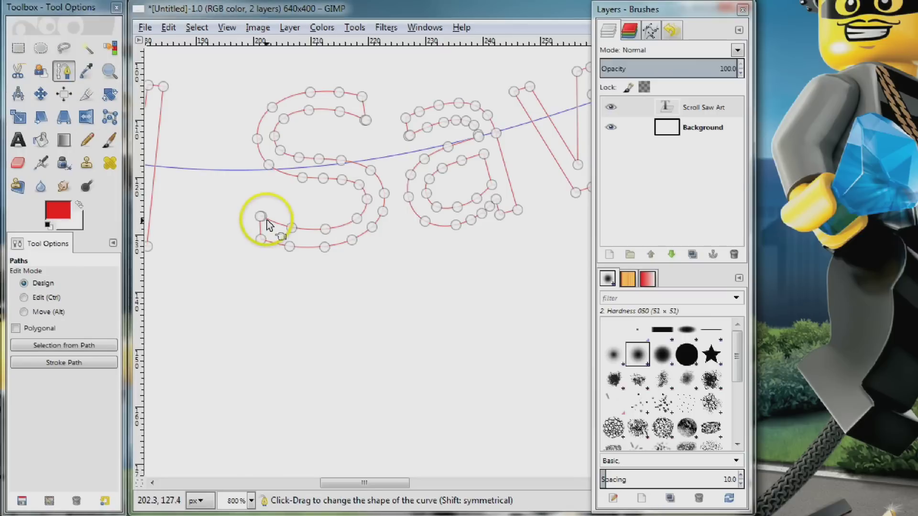
pyautogui.moveTo(577, 209); pyautogui.dragTo(476, 228)
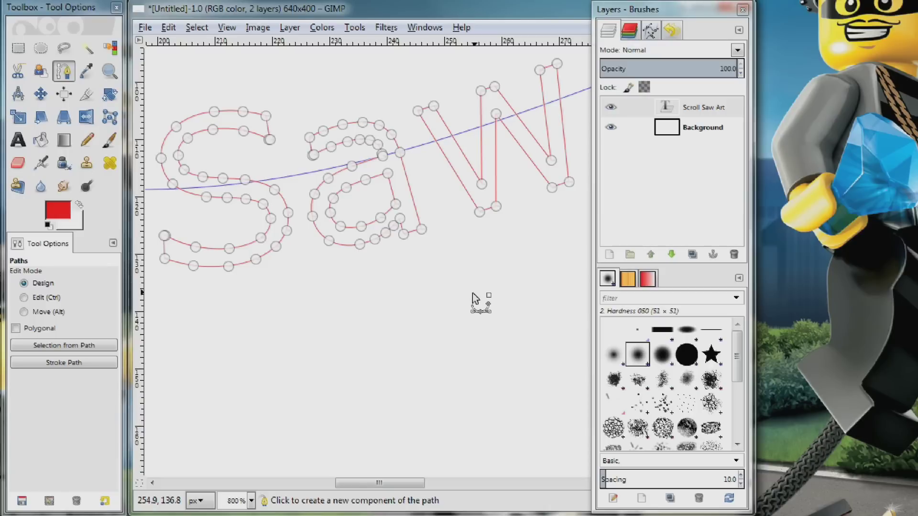
pyautogui.click(40, 94)
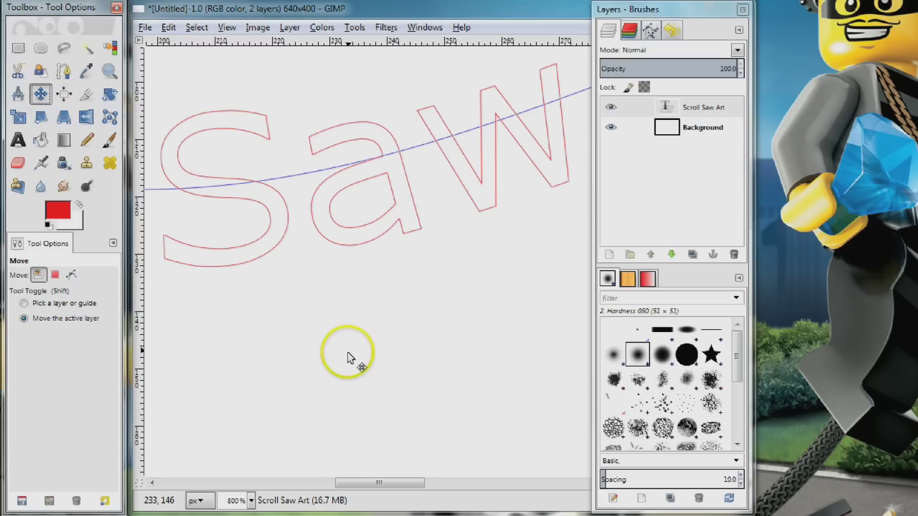
# Hide the S-curve guide path so only the curved text outline stays visible on the canvas
pyautogui.scroll(-3, 349, 356)
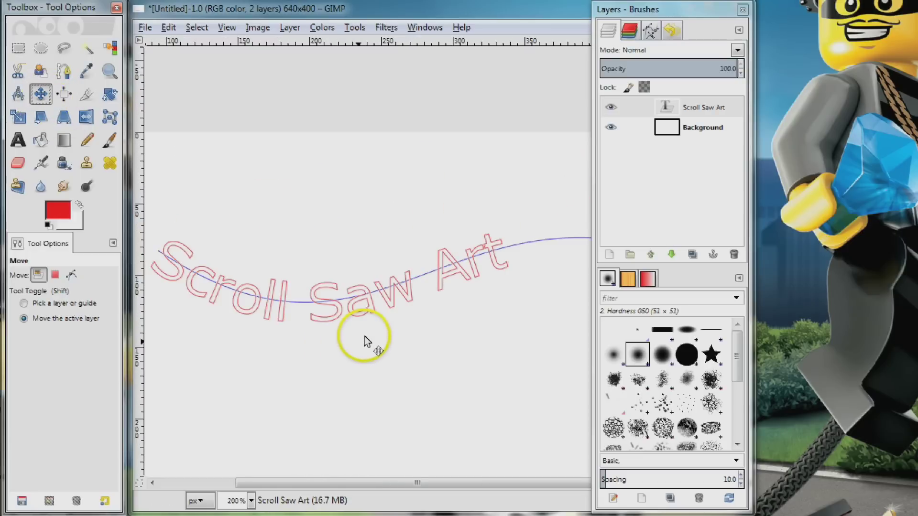
pyautogui.moveTo(669, 11); pyautogui.dragTo(834, 20)
pyautogui.click(516, 285)
pyautogui.scroll(-3, 531, 245)
pyautogui.moveTo(532, 245); pyautogui.dragTo(563, 204)
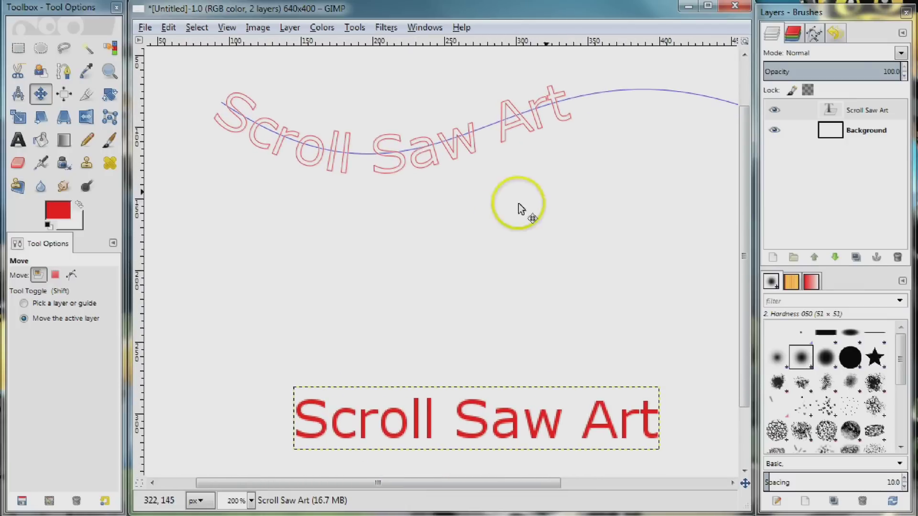
pyautogui.click(815, 34)
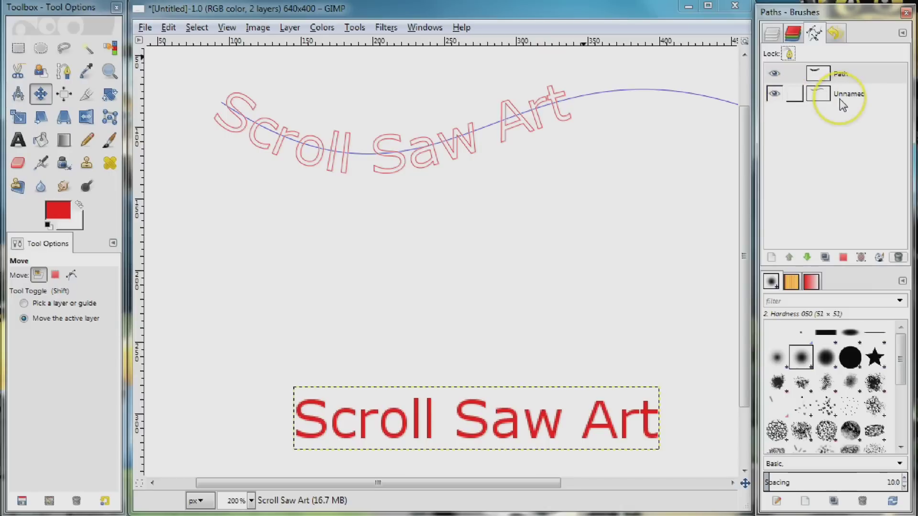
pyautogui.click(774, 95)
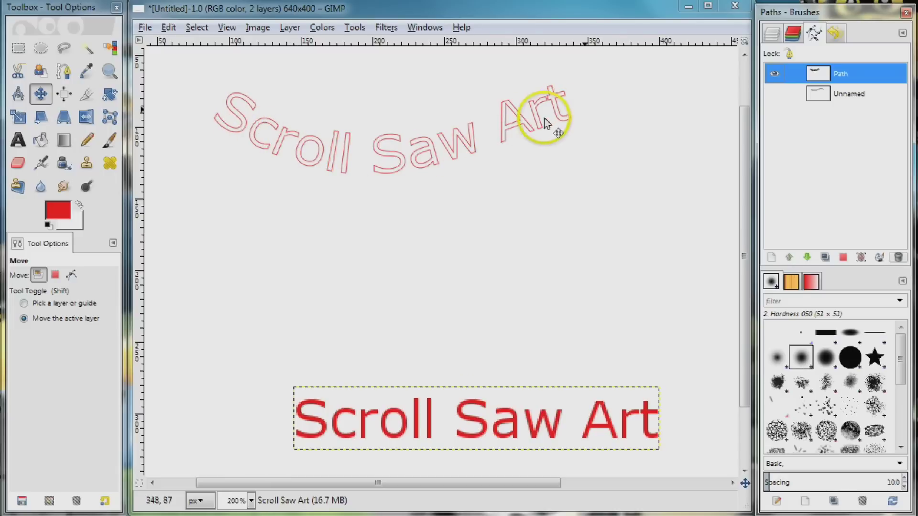
# Convert the curved text path to a selection with the path hidden, and add a new layer above the Scroll Saw Art layer
pyautogui.click(774, 74)
pyautogui.click(773, 74)
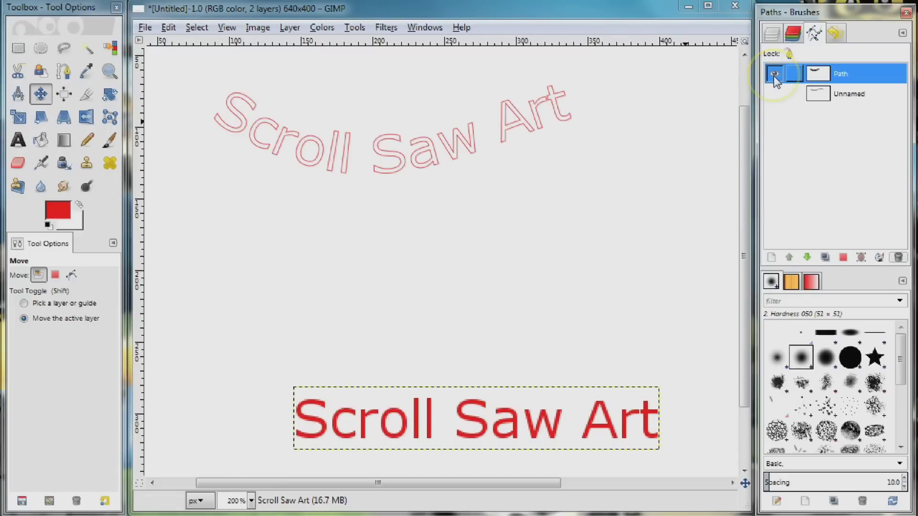
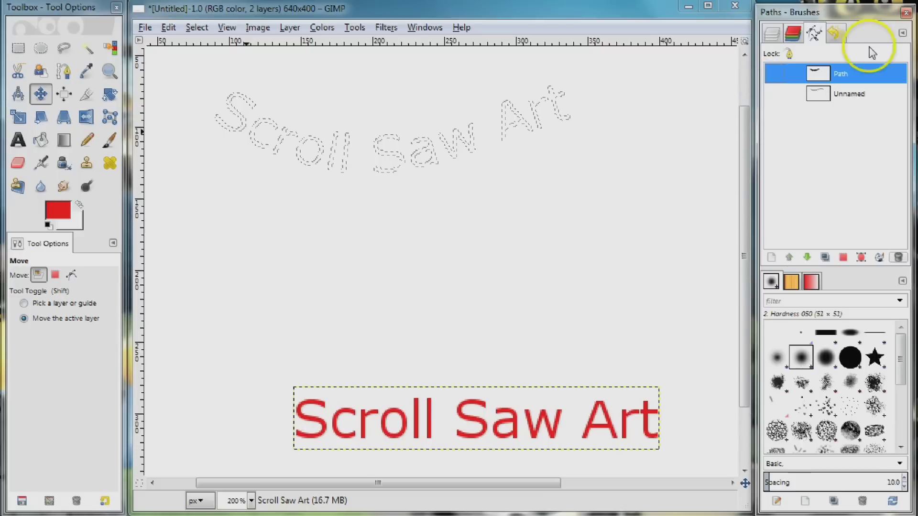
pyautogui.click(773, 33)
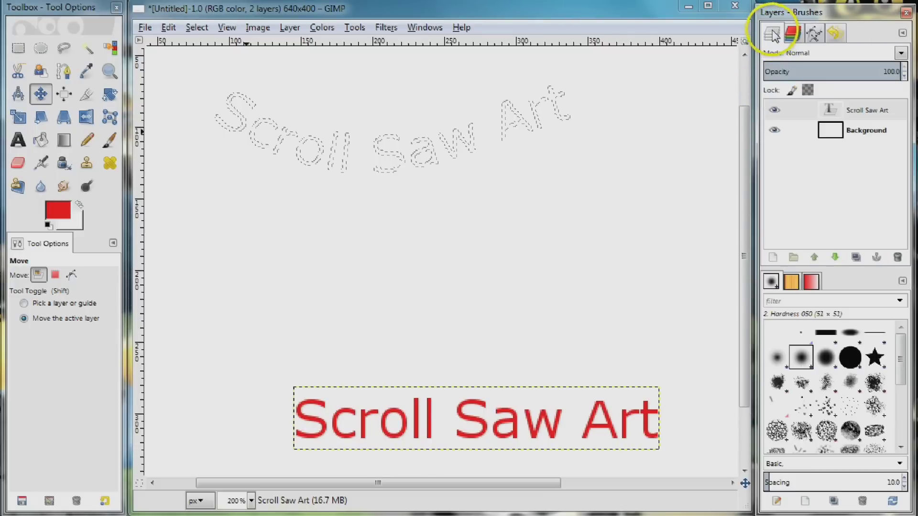
pyautogui.click(773, 258)
pyautogui.moveTo(10, 42); pyautogui.dragTo(536, 92)
pyautogui.click(544, 302)
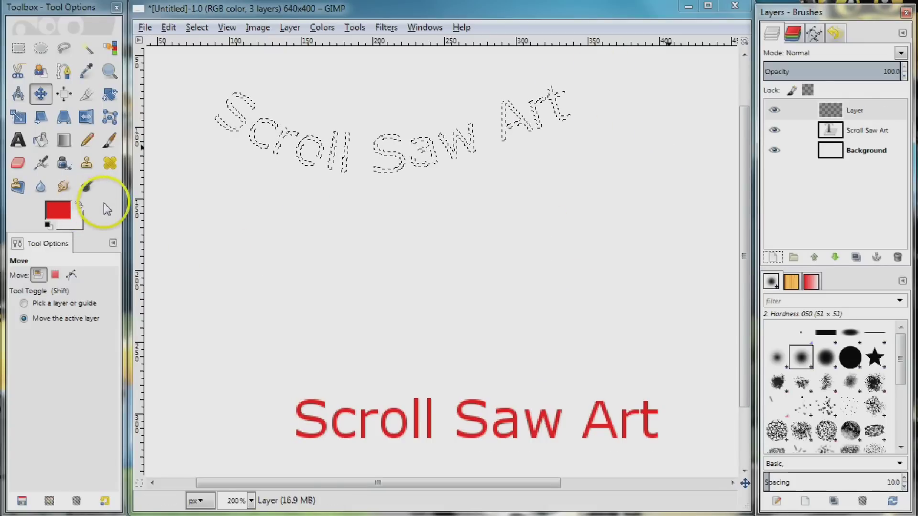
# Bucket-fill the selected curved letters with the red foreground color on the new layer, and clear the selection
pyautogui.click(41, 141)
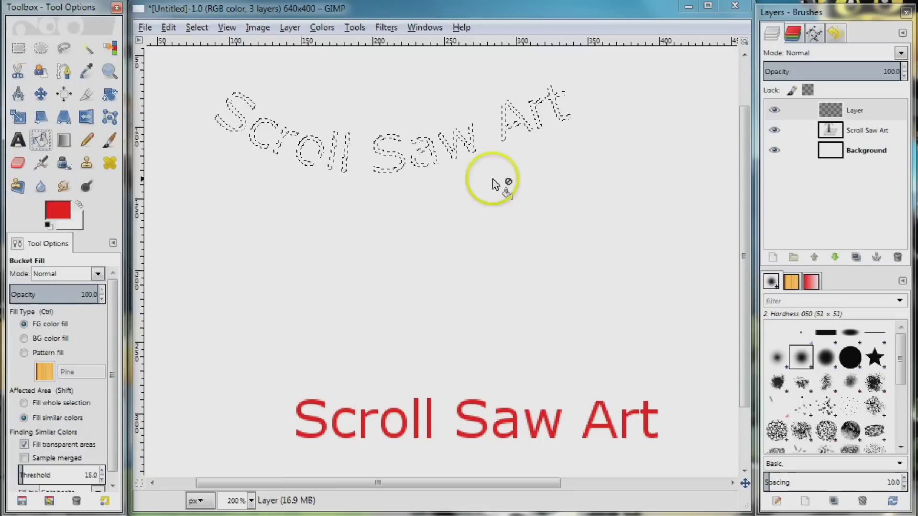
pyautogui.click(431, 148)
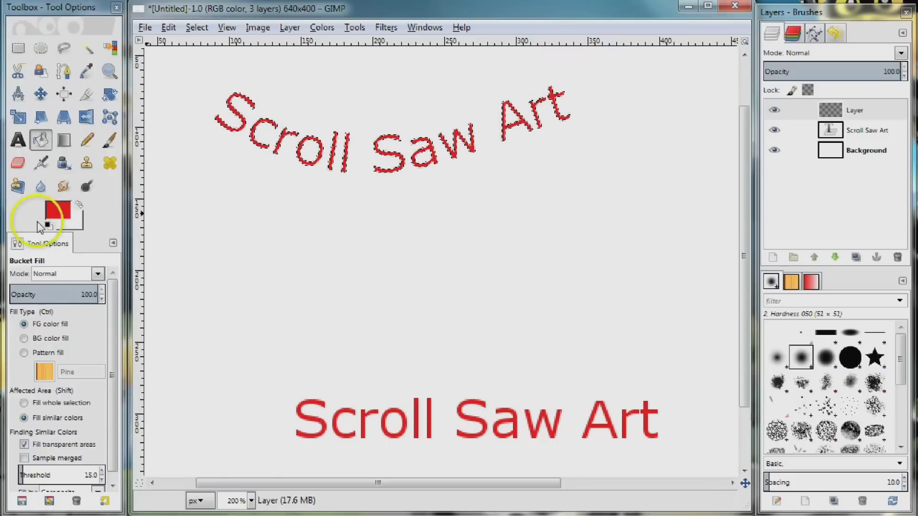
pyautogui.moveTo(61, 213); pyautogui.dragTo(215, 29)
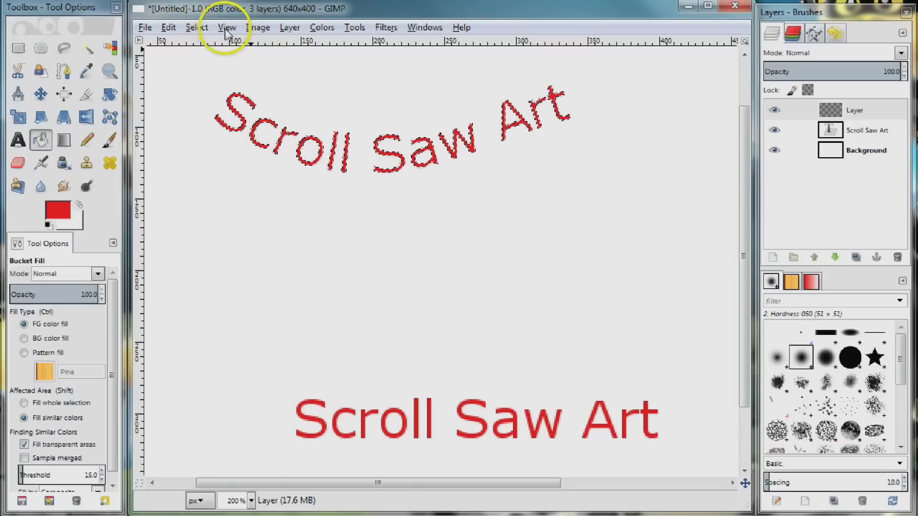
pyautogui.click(197, 29)
pyautogui.click(213, 63)
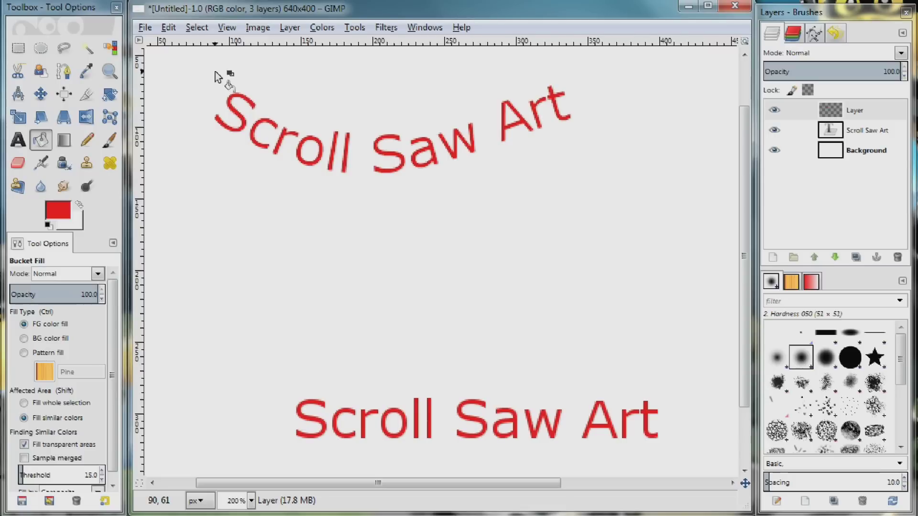
# Move the layer with the red curved text slightly up and to the left
pyautogui.click(832, 111)
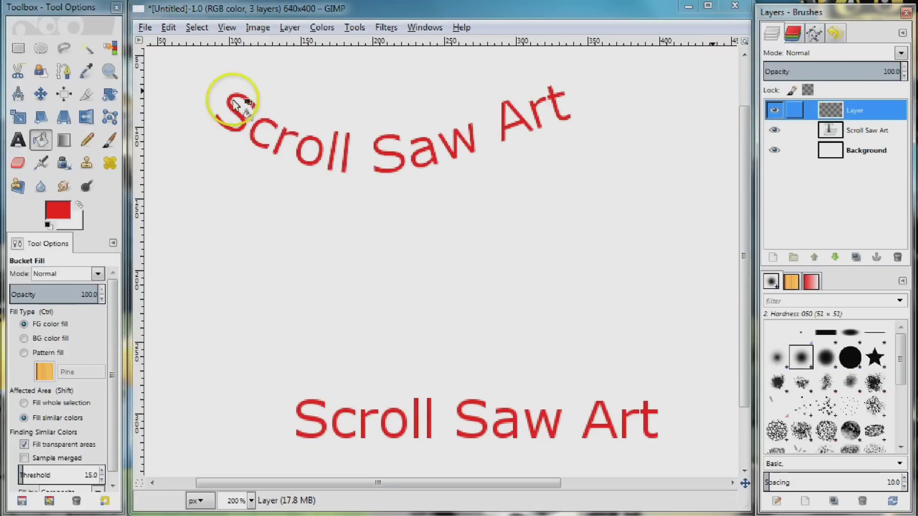
pyautogui.click(40, 94)
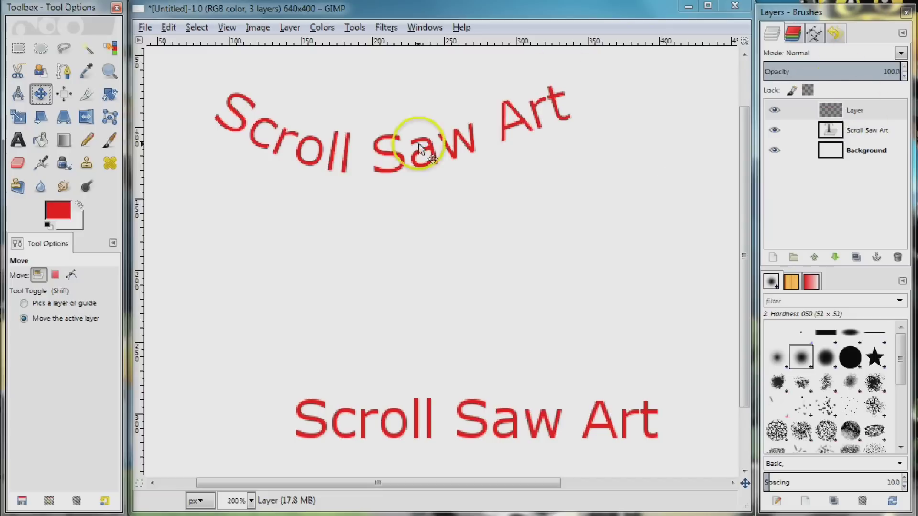
pyautogui.moveTo(356, 155); pyautogui.dragTo(309, 125)
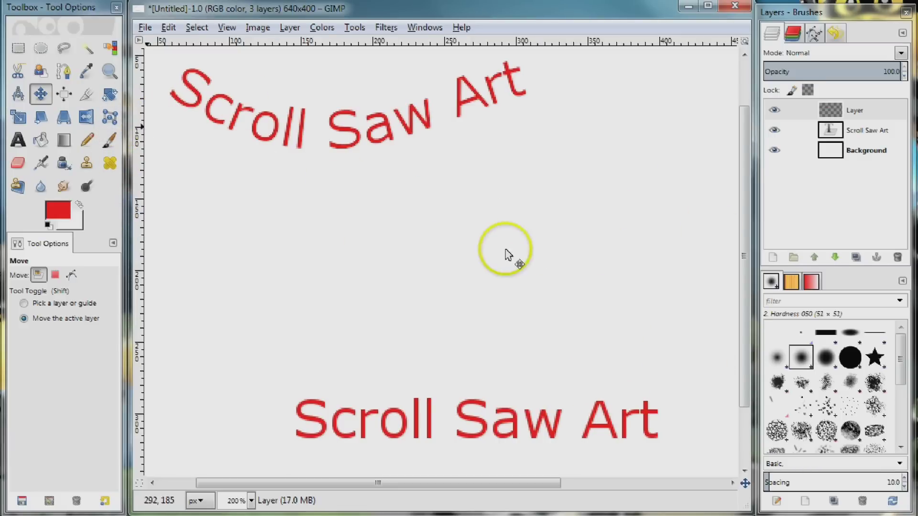
# Hide the curved text layer and draw a nearly circular ellipse selection, about 185 × 180 px, at position 124, 113
pyautogui.click(771, 113)
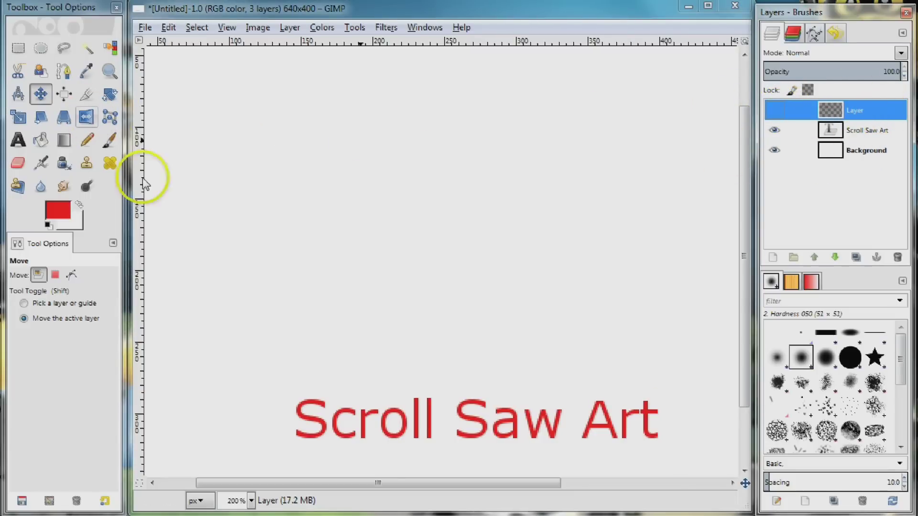
pyautogui.click(38, 51)
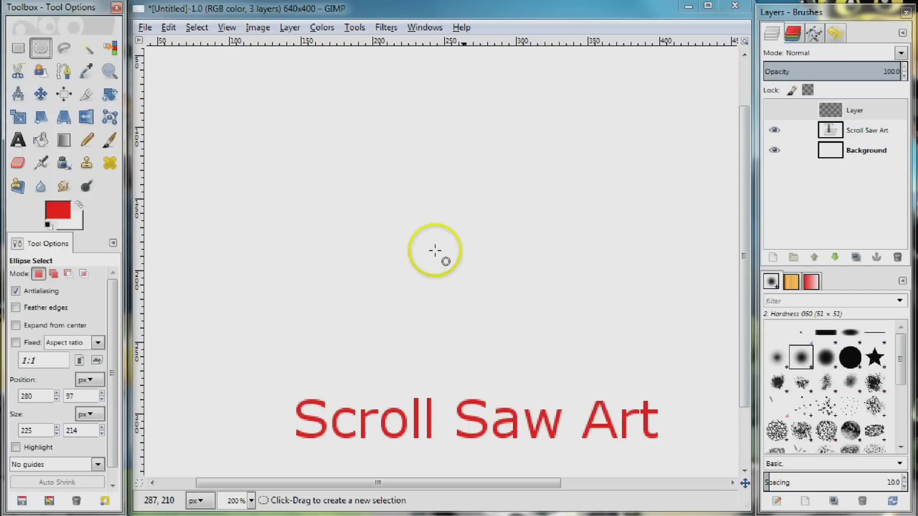
pyautogui.moveTo(262, 145); pyautogui.dragTo(657, 348)
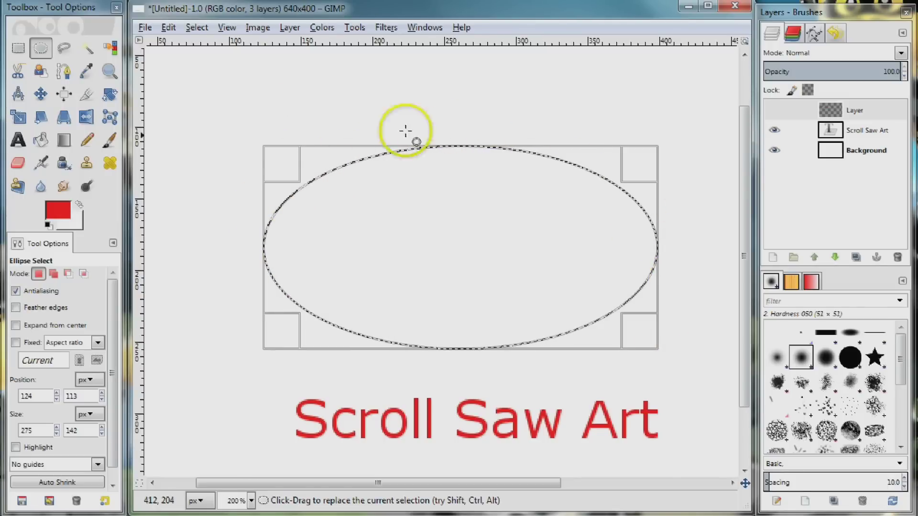
pyautogui.moveTo(654, 345); pyautogui.dragTo(524, 399)
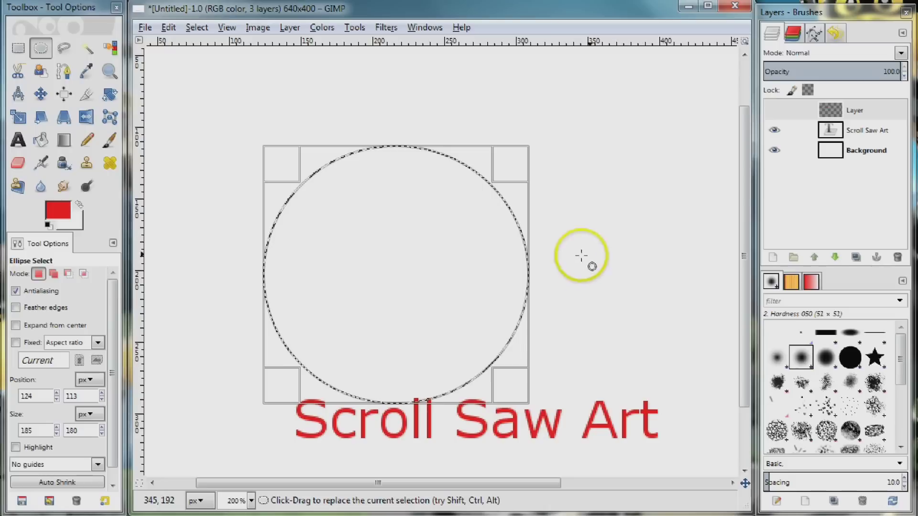
# Convert the circular selection to a path
pyautogui.click(815, 36)
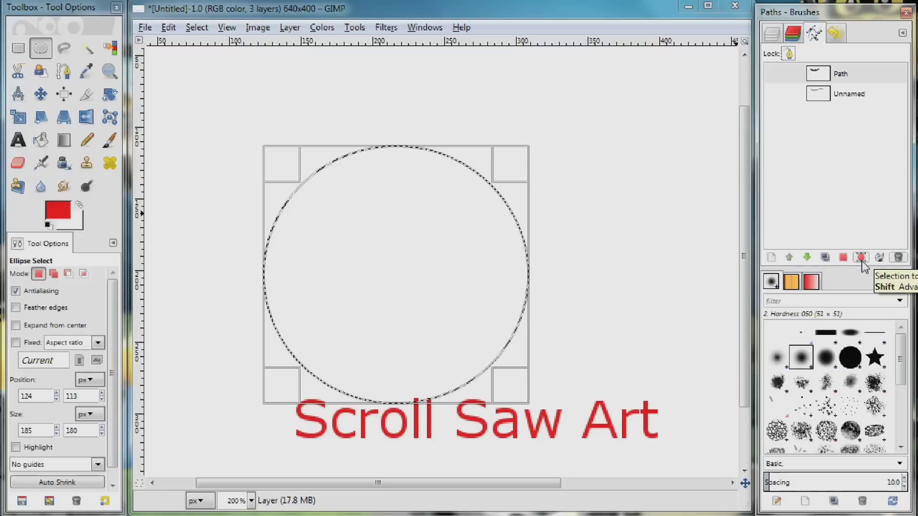
pyautogui.click(677, 239)
pyautogui.click(371, 163)
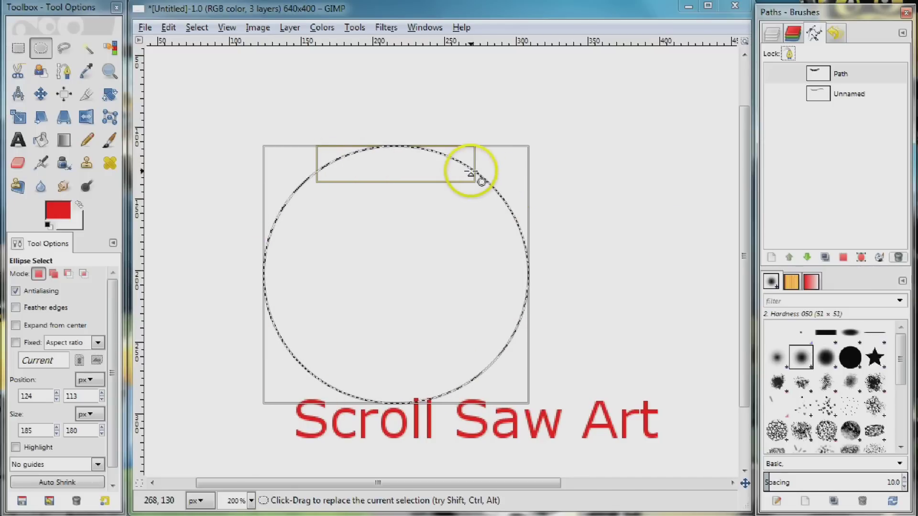
pyautogui.click(861, 258)
pyautogui.click(815, 76)
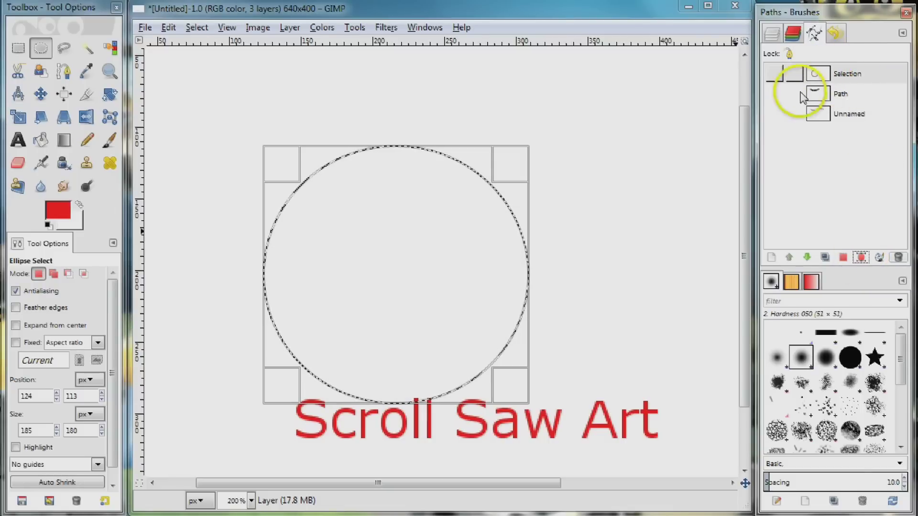
# Clear the circular selection and make the circle's path visible on the canvas
pyautogui.click(41, 94)
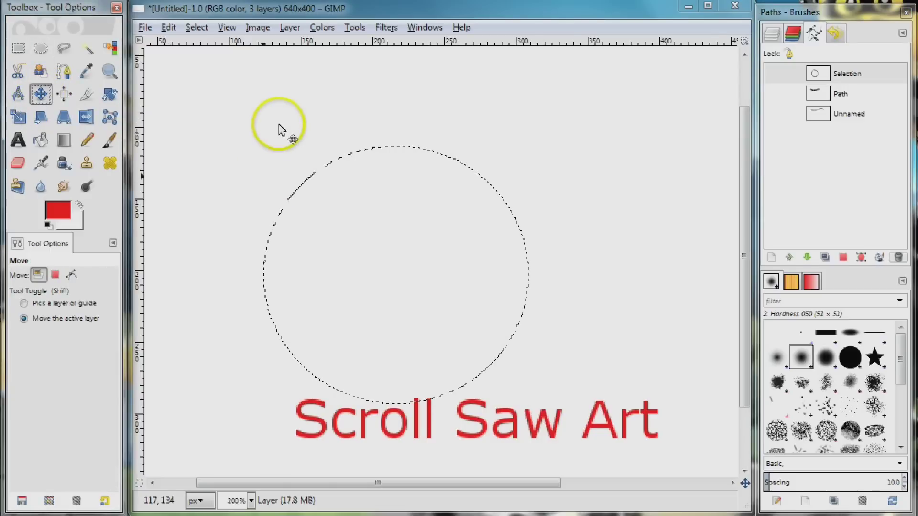
pyautogui.click(224, 29)
pyautogui.moveTo(200, 31)
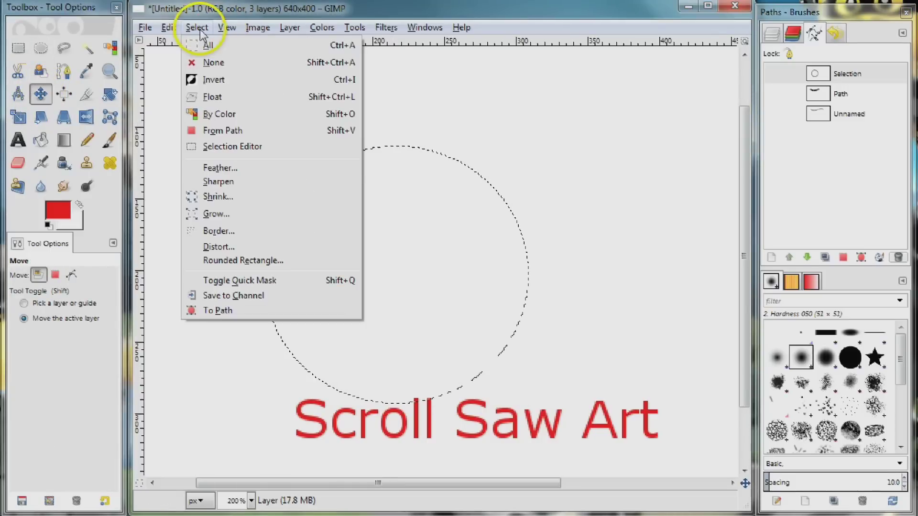
pyautogui.click(207, 64)
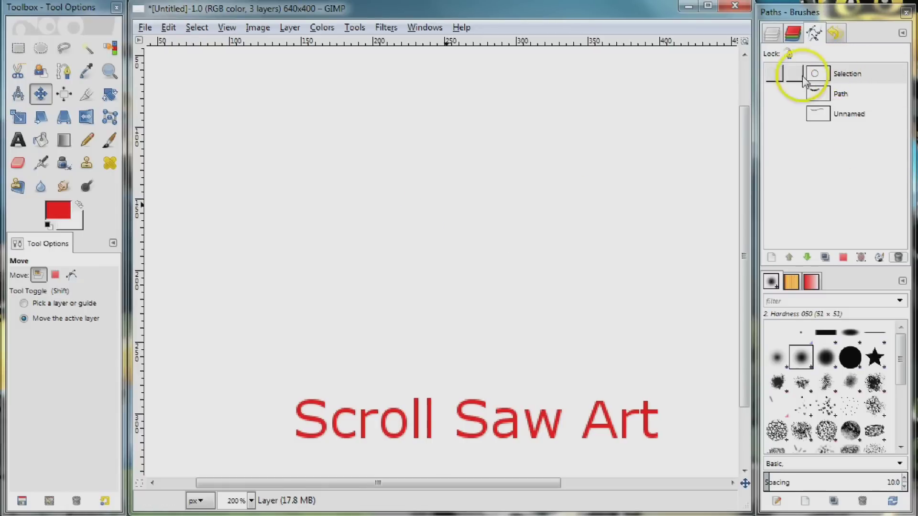
pyautogui.click(773, 75)
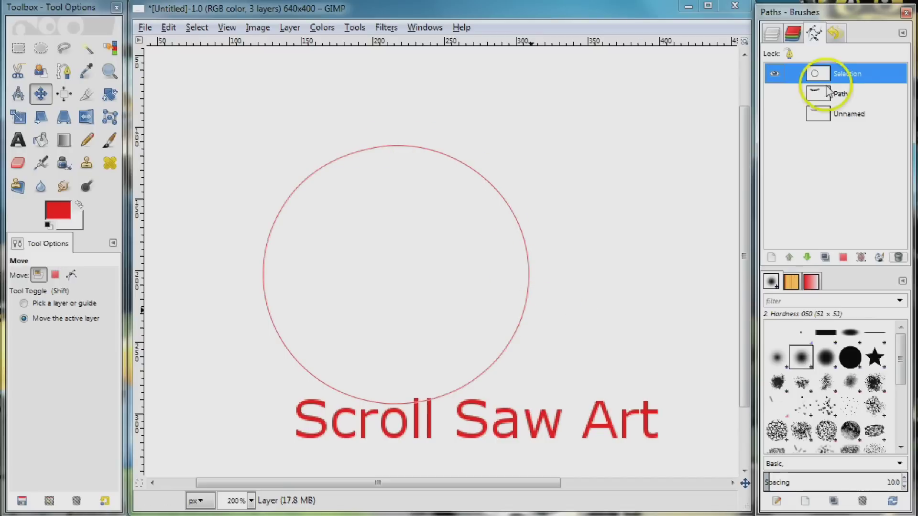
# Apply Text along Path to the Scroll Saw Art text layer so its outline follows the circular path
pyautogui.click(771, 34)
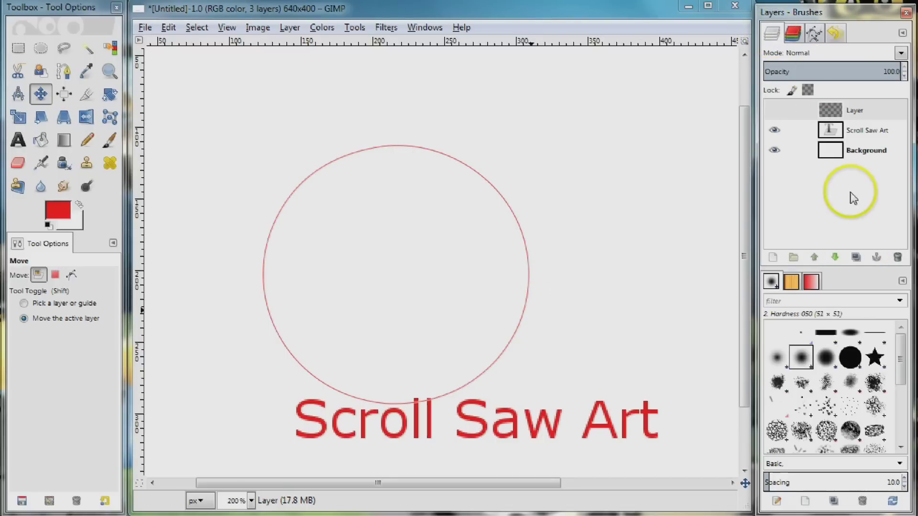
pyautogui.click(858, 132)
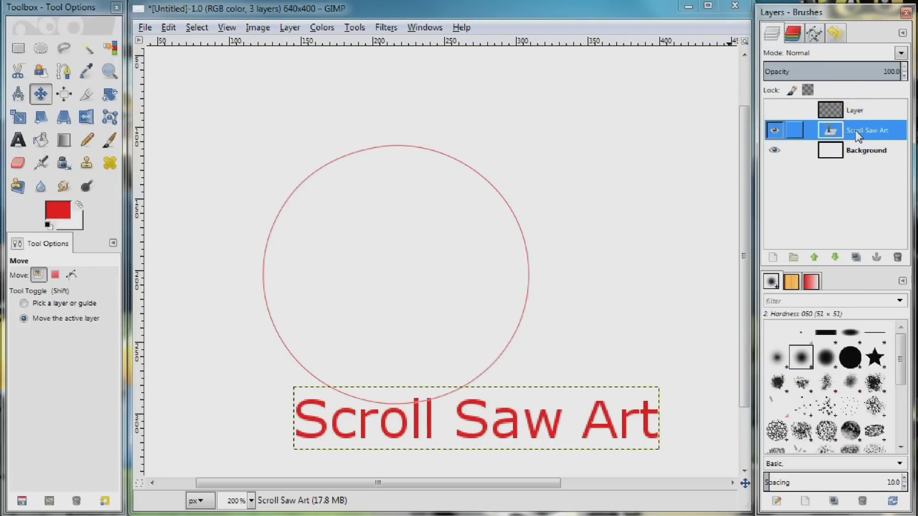
pyautogui.moveTo(814, 20); pyautogui.dragTo(647, 26)
pyautogui.rightClick(701, 137)
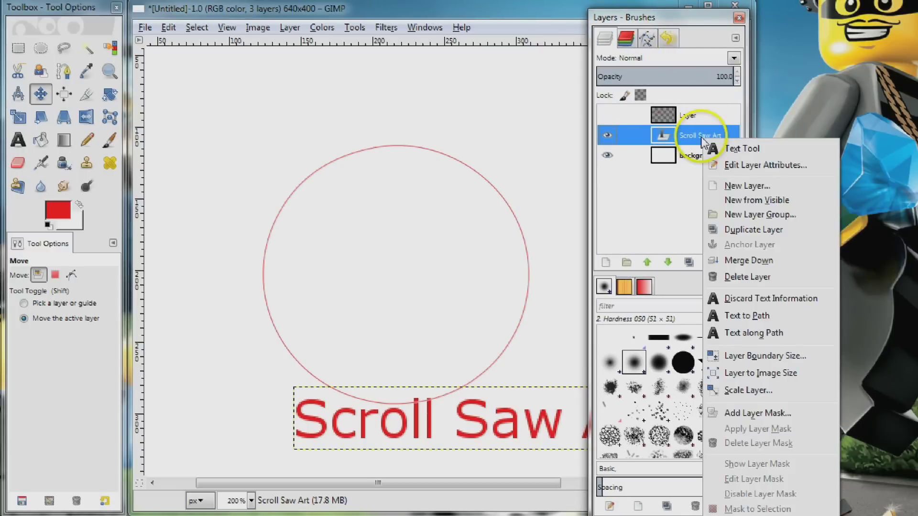
pyautogui.click(759, 337)
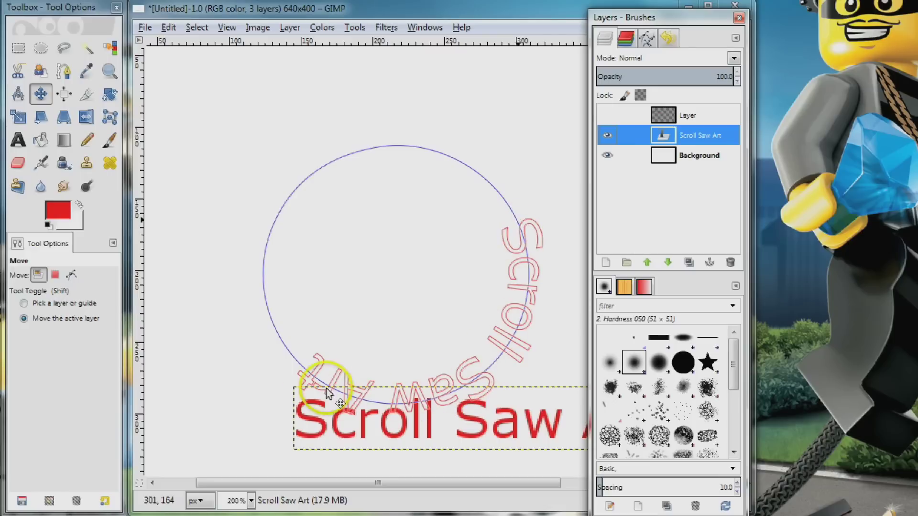
pyautogui.moveTo(686, 18); pyautogui.dragTo(852, 10)
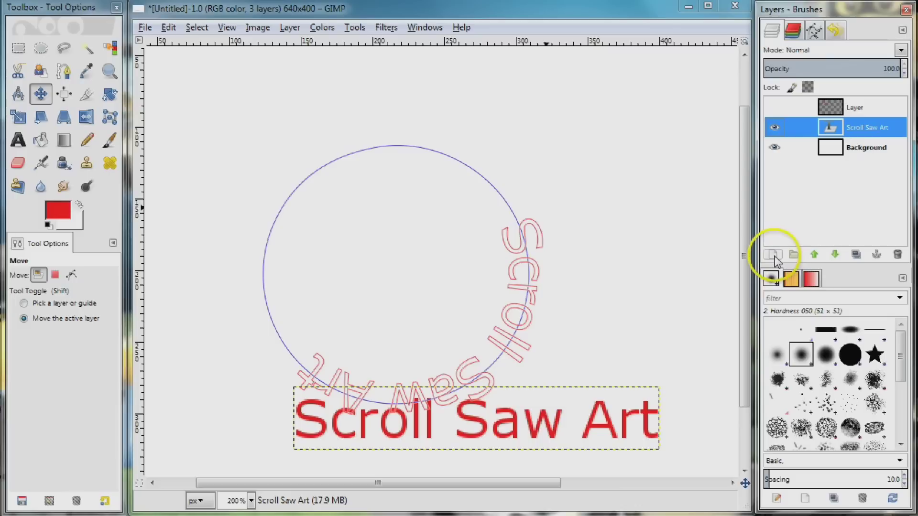
# Hide the circle's path, convert the circular text outline path to a selection, and hide that outline path
pyautogui.click(815, 32)
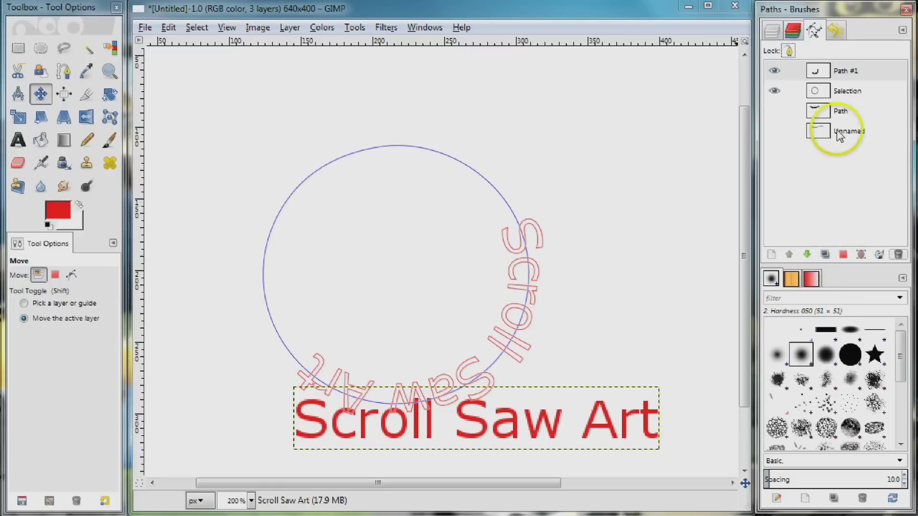
pyautogui.click(837, 74)
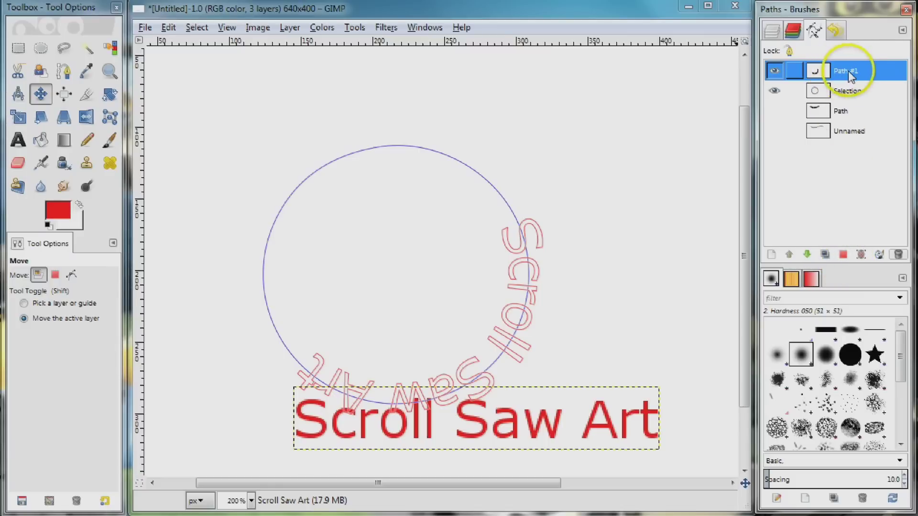
pyautogui.click(775, 91)
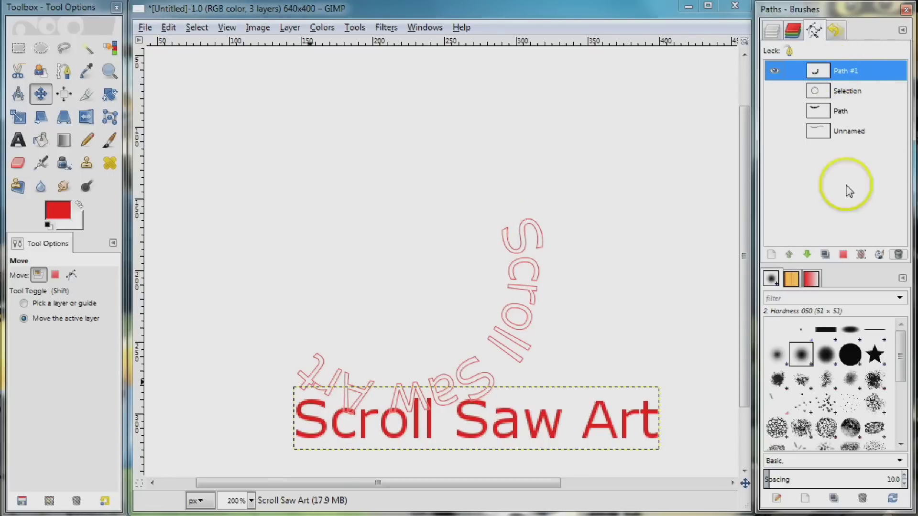
pyautogui.click(844, 259)
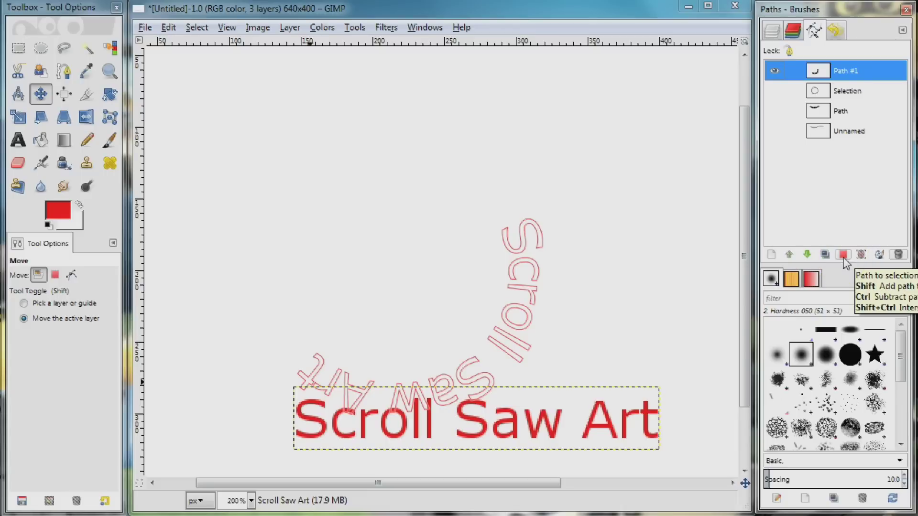
pyautogui.click(843, 255)
pyautogui.click(774, 71)
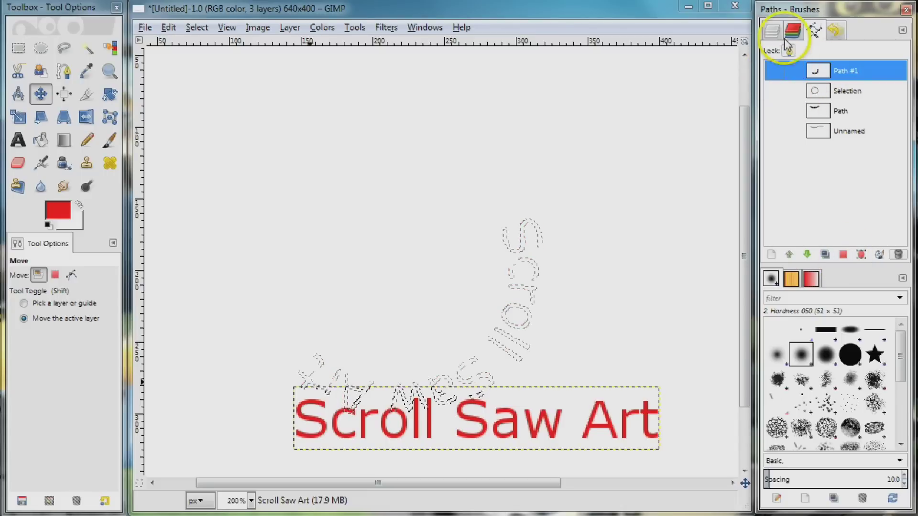
# Create a new 640 × 400 px layer with transparency fill above the Scroll Saw Art text layer
pyautogui.click(771, 31)
pyautogui.click(772, 255)
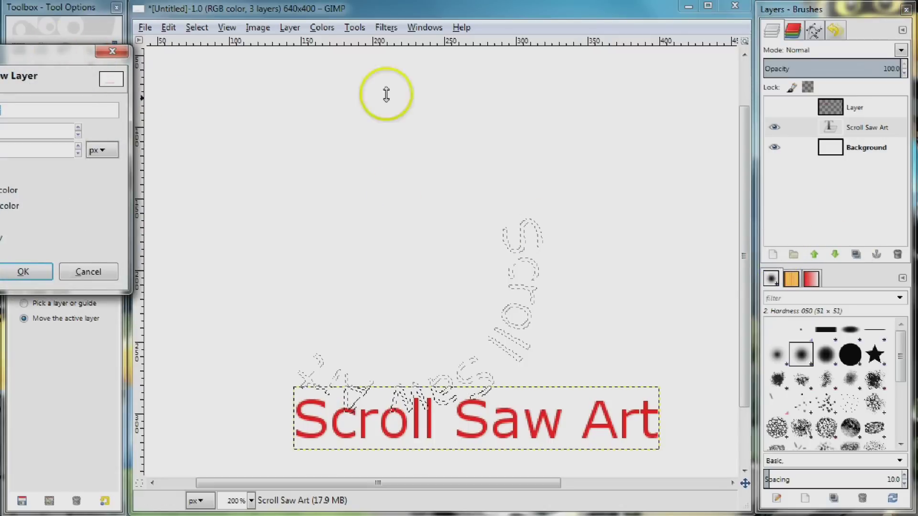
pyautogui.moveTo(63, 53); pyautogui.dragTo(452, 88)
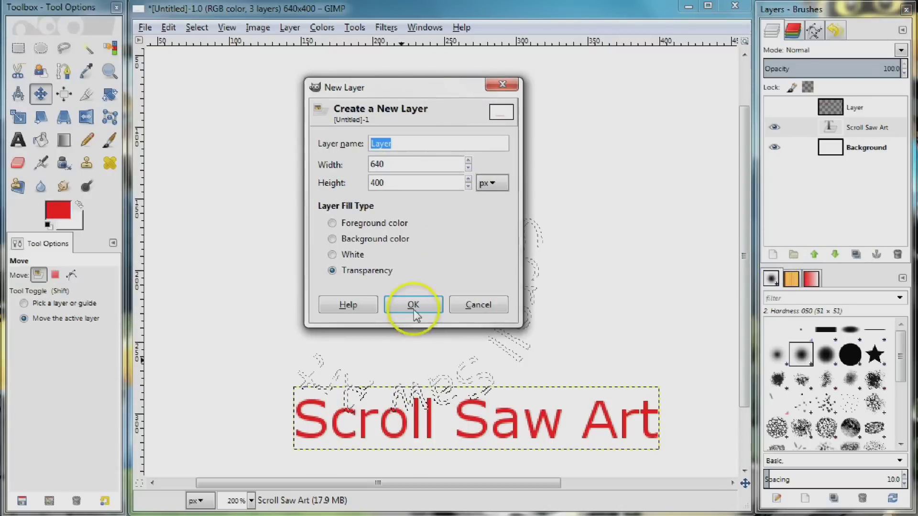
pyautogui.click(411, 303)
# Bucket-fill the circular text selection with the red foreground color on the new layer and clear the selection
pyautogui.click(53, 143)
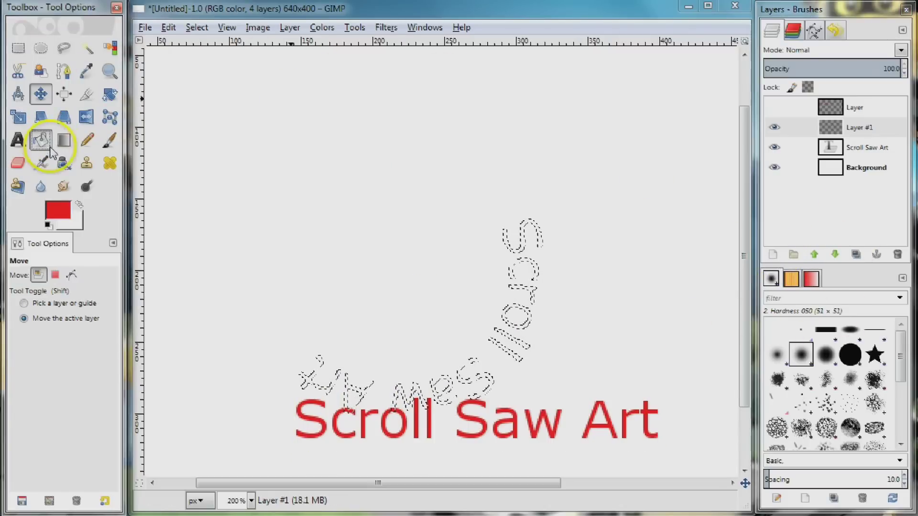
pyautogui.click(539, 234)
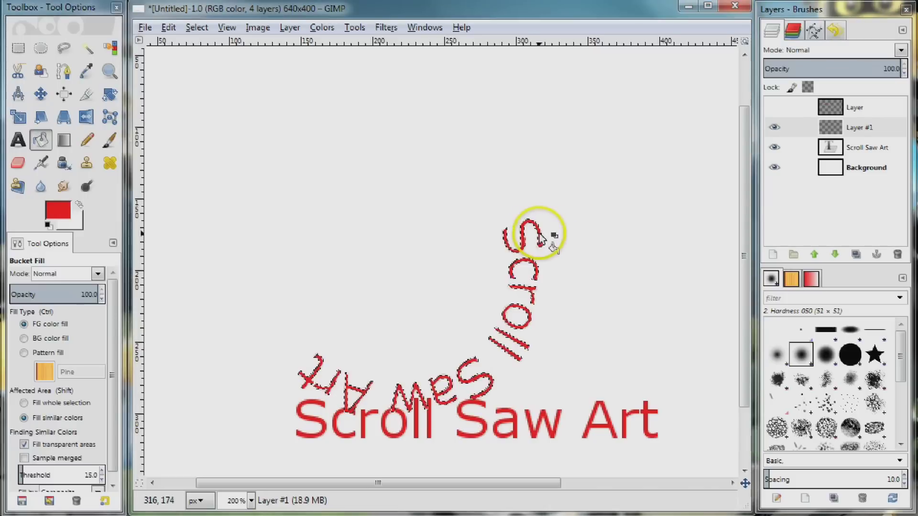
pyautogui.click(828, 134)
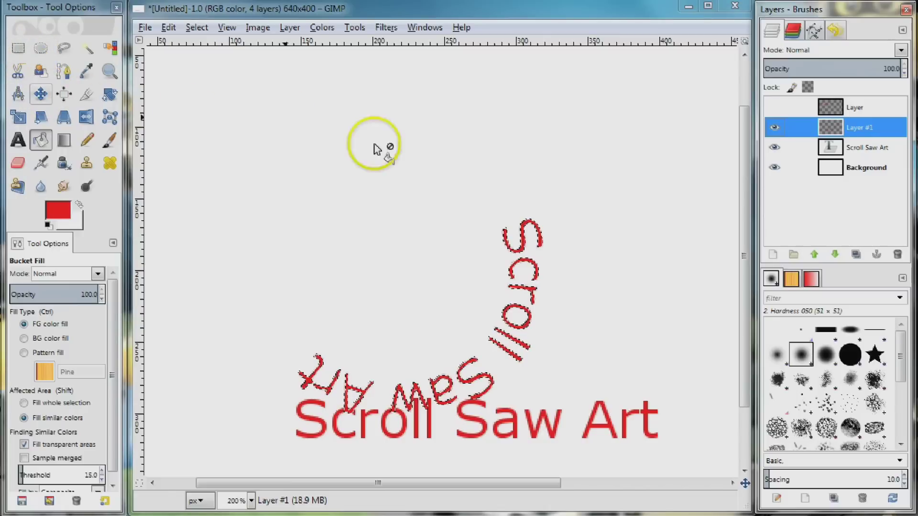
pyautogui.click(197, 28)
pyautogui.click(214, 62)
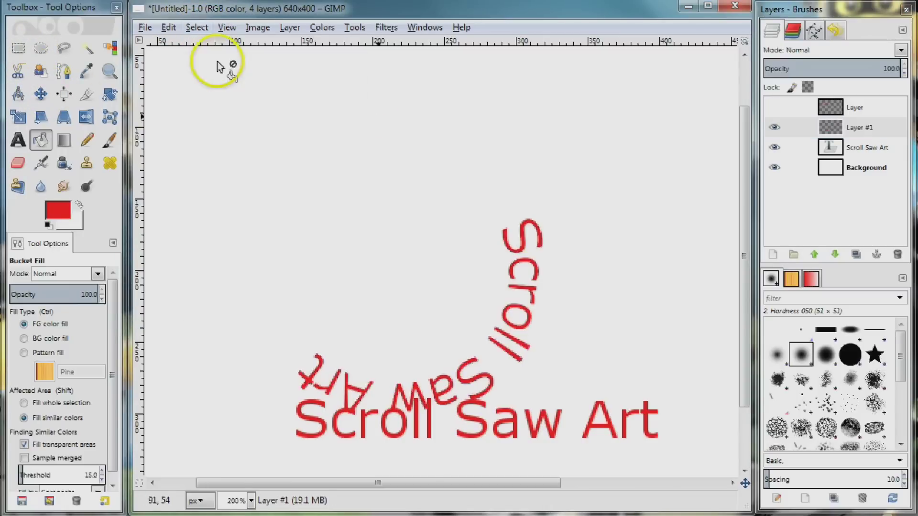
# Move the red circular text layer up, clear of the straight Scroll Saw Art text
pyautogui.click(40, 93)
pyautogui.moveTo(539, 284); pyautogui.dragTo(538, 189)
pyautogui.moveTo(535, 167); pyautogui.dragTo(540, 173)
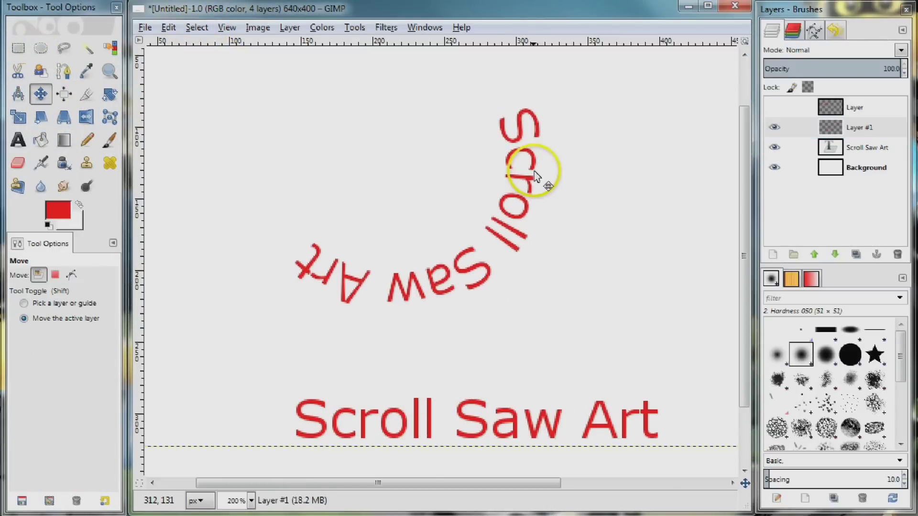
# Rotate the circular text layer by -137.65° about 318, 123 and move it so it arches above the straight text
pyautogui.click(107, 95)
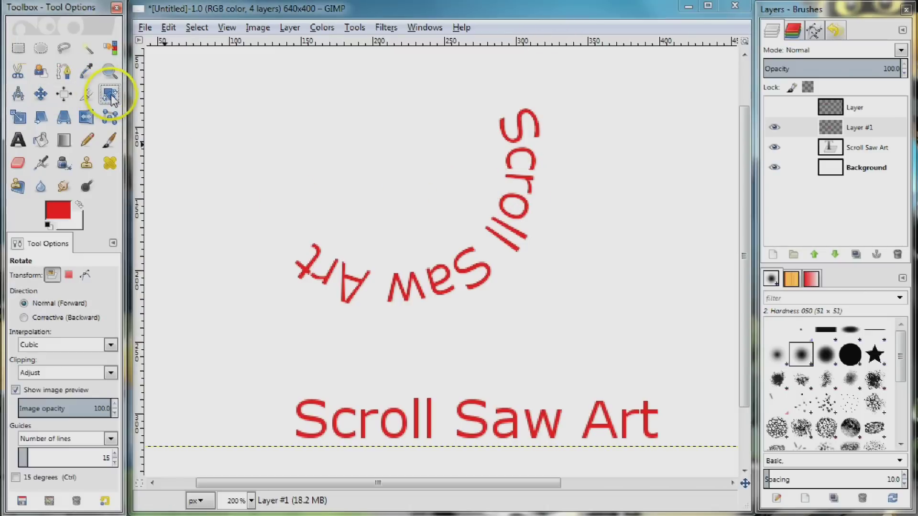
pyautogui.moveTo(335, 293); pyautogui.dragTo(378, 374)
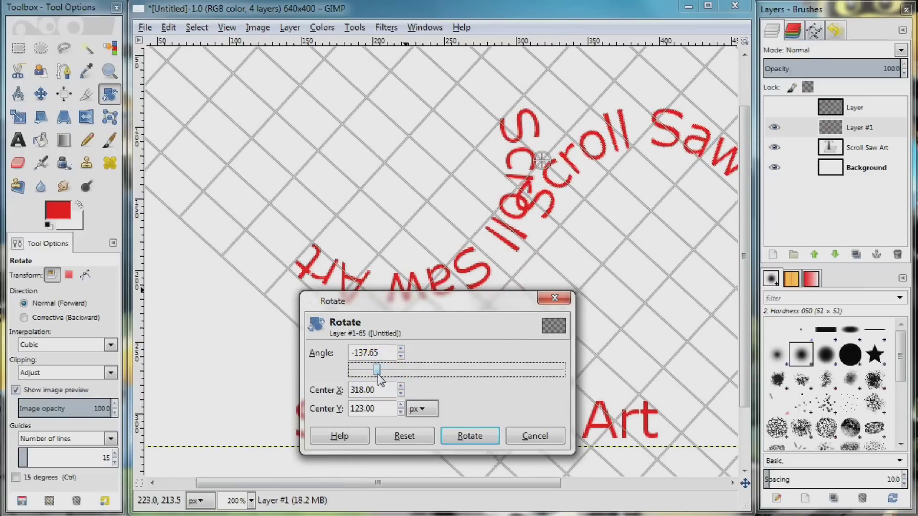
pyautogui.click(470, 436)
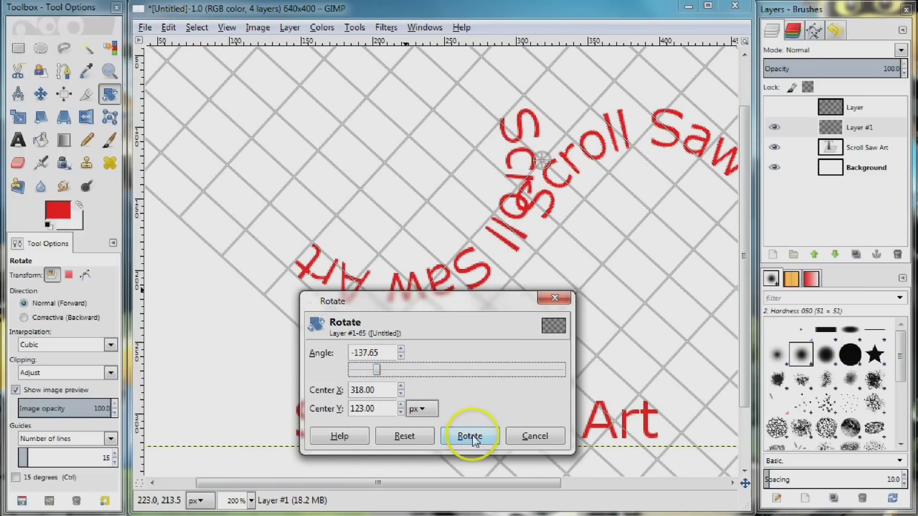
pyautogui.click(629, 191)
pyautogui.click(625, 146)
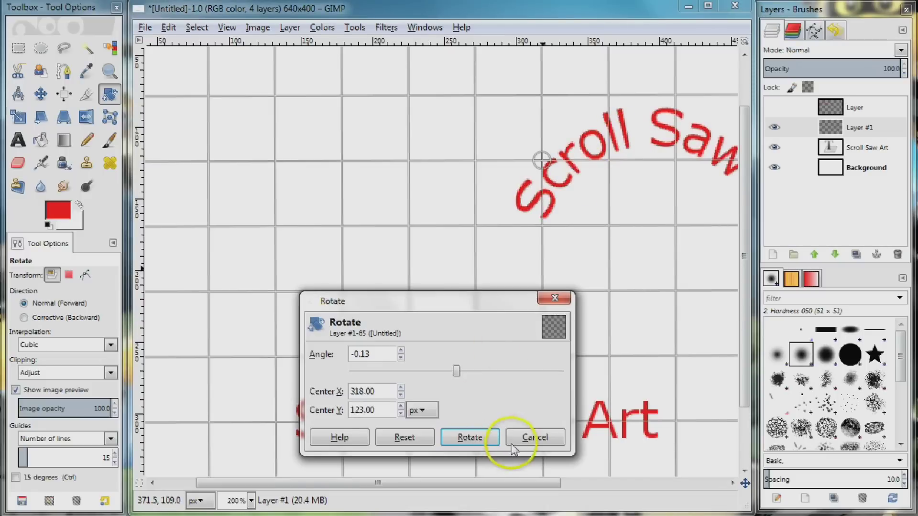
pyautogui.press('Escape')
pyautogui.click(40, 94)
pyautogui.moveTo(615, 145); pyautogui.dragTo(414, 139)
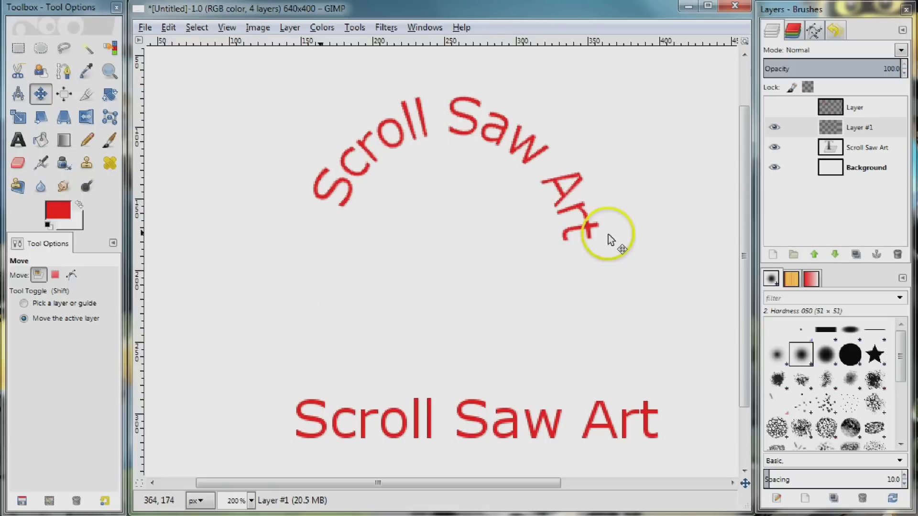
# Show the circle's path on the canvas and flip that path horizontally with the Flip tool set to affect paths
pyautogui.click(814, 31)
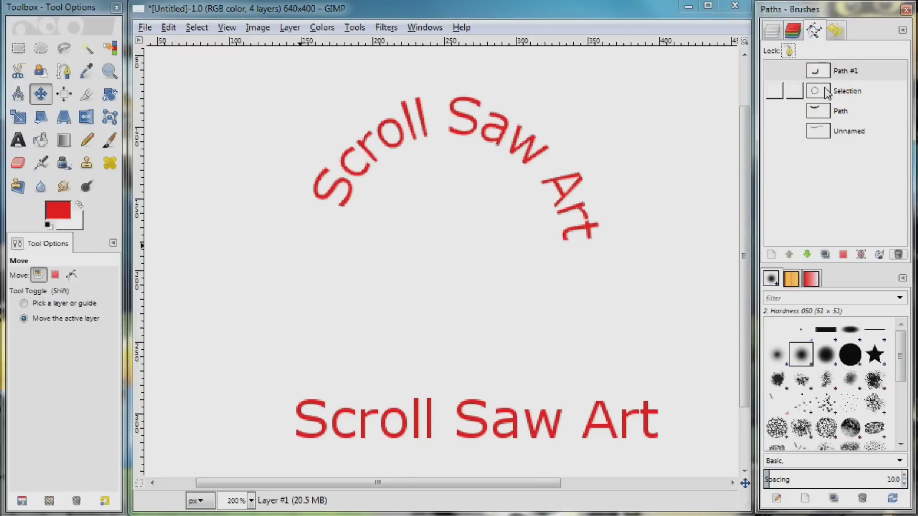
pyautogui.click(774, 91)
pyautogui.click(870, 95)
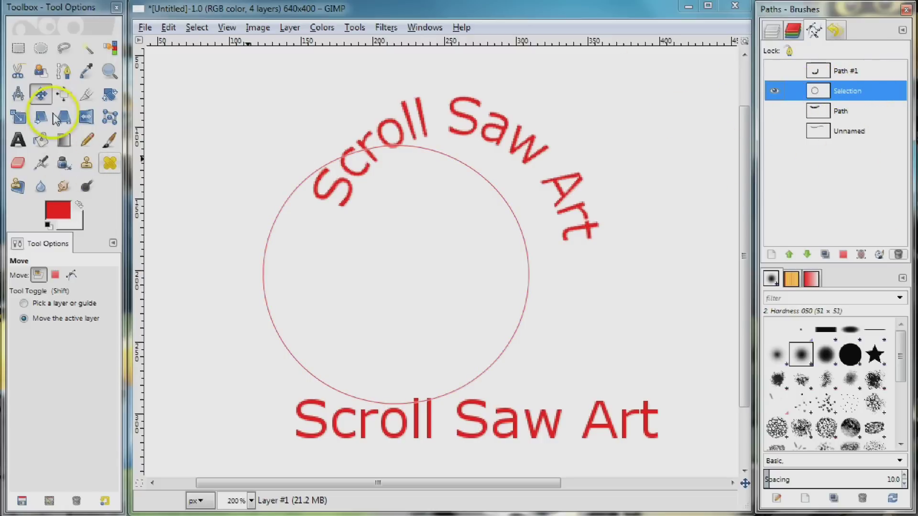
pyautogui.click(42, 94)
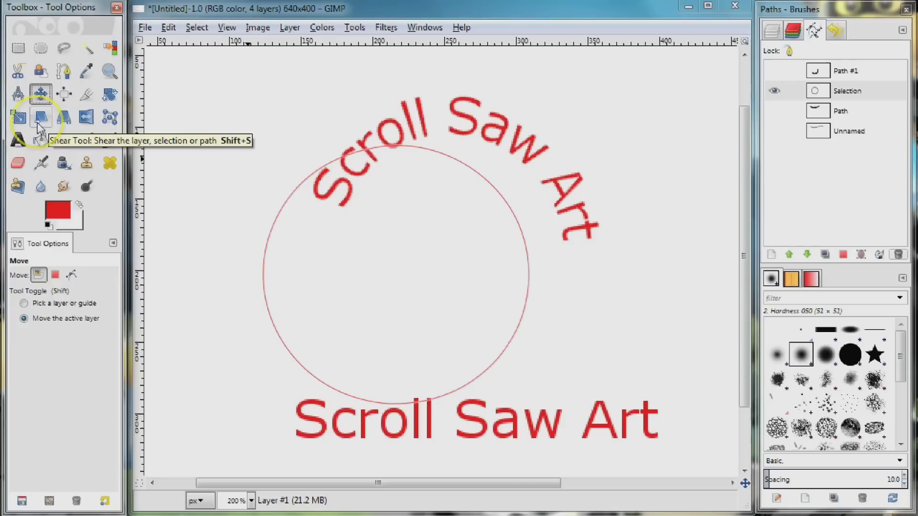
pyautogui.click(86, 119)
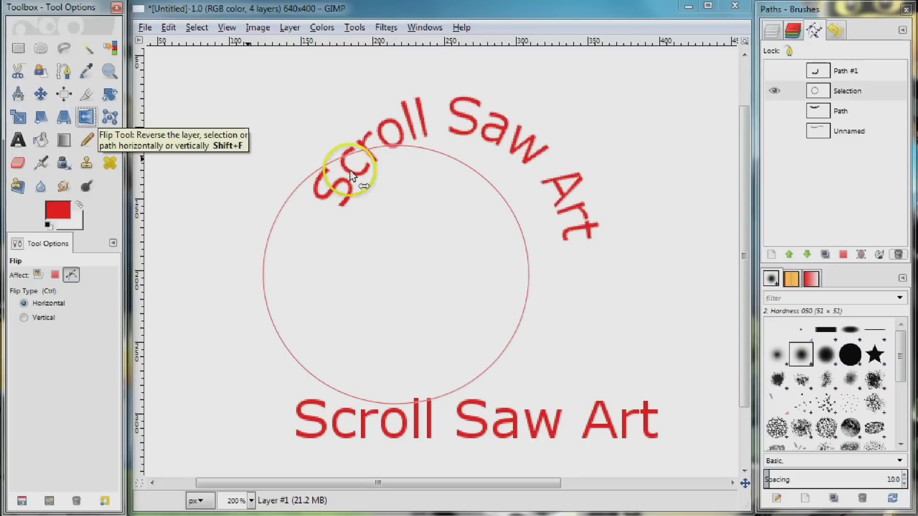
pyautogui.click(874, 95)
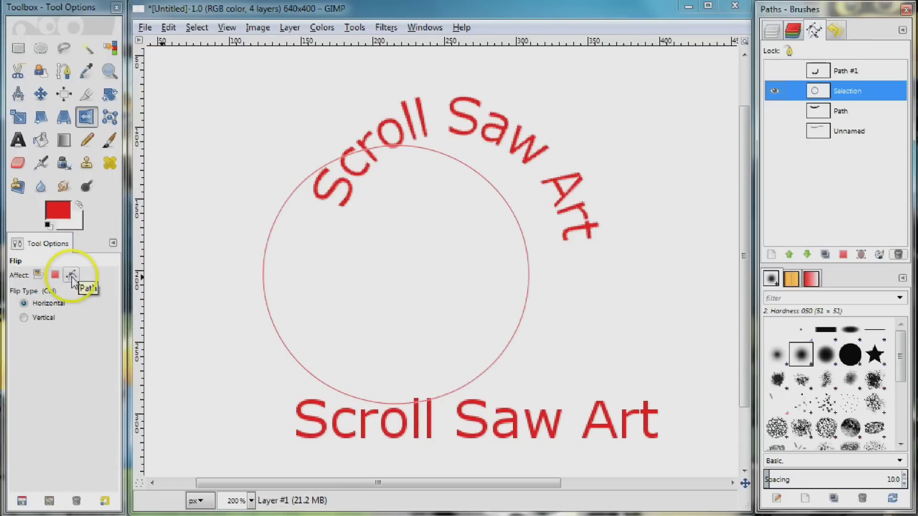
pyautogui.click(520, 229)
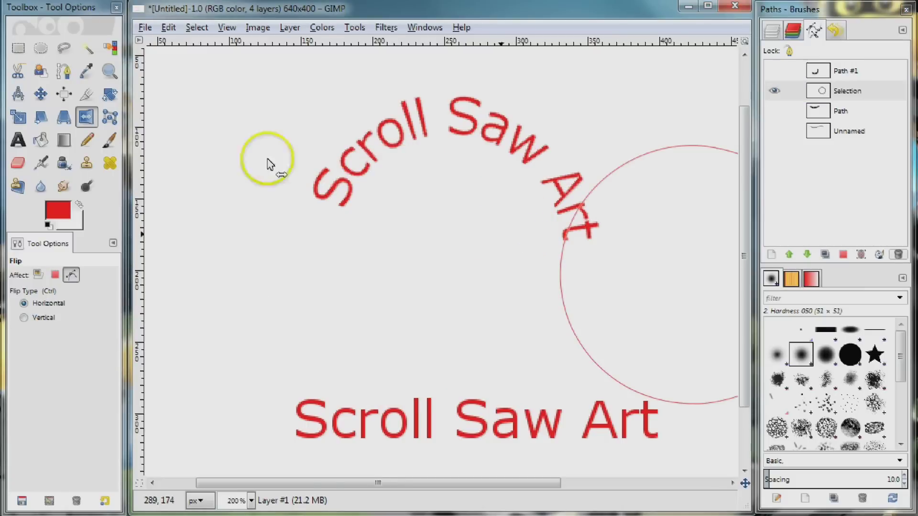
# Apply Text along Path to the Scroll Saw Art text layer using the flipped circle path
pyautogui.click(40, 93)
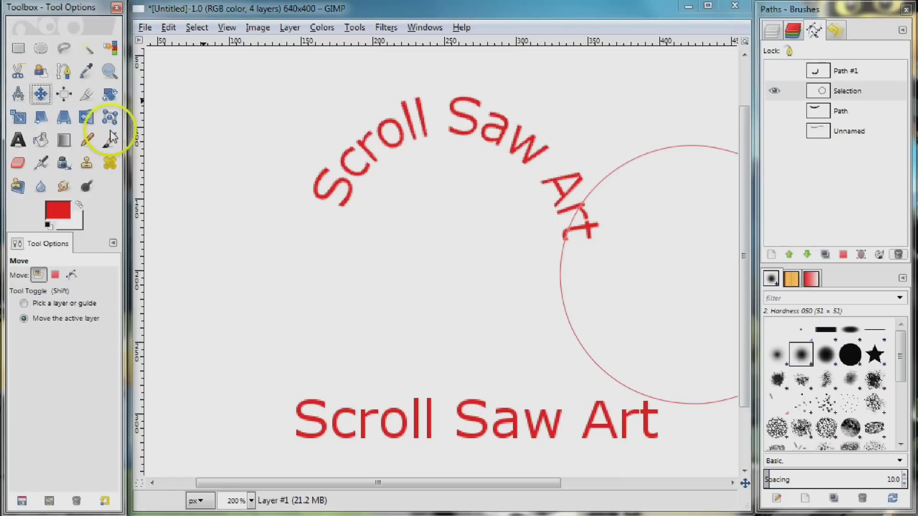
pyautogui.click(855, 91)
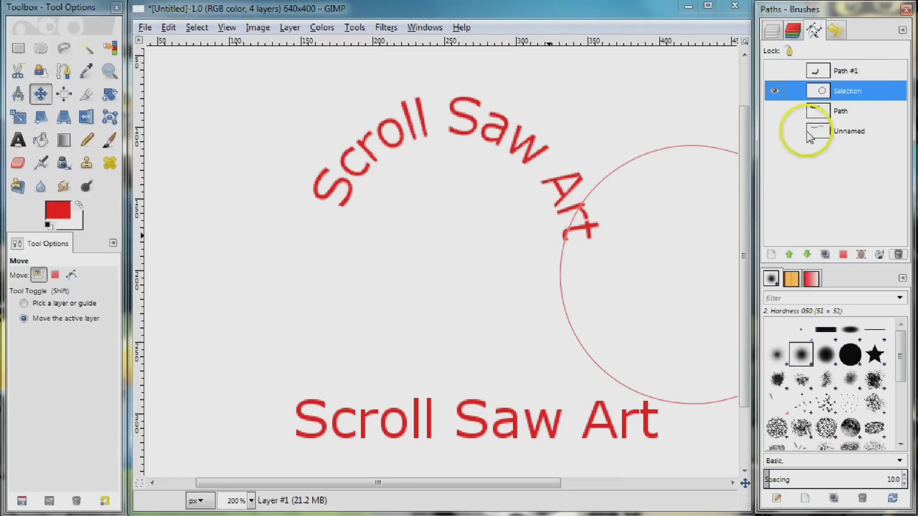
pyautogui.click(772, 32)
pyautogui.click(828, 171)
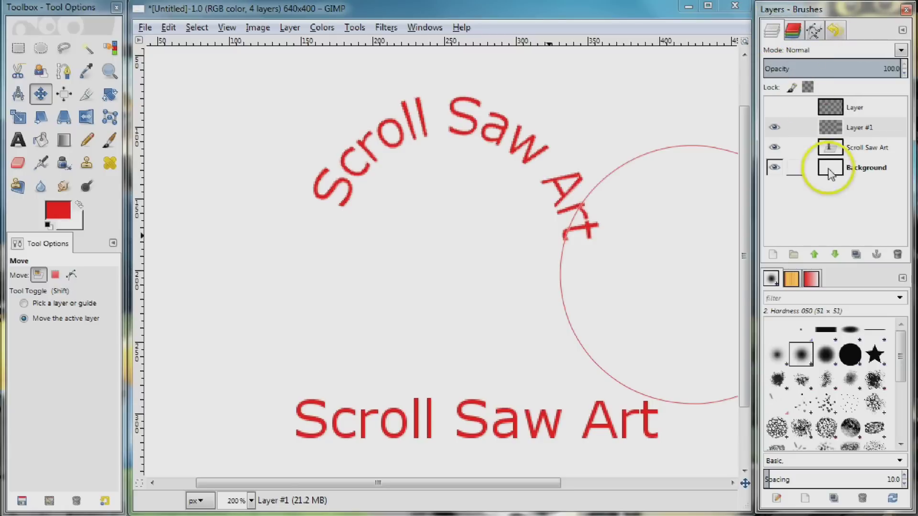
pyautogui.click(861, 148)
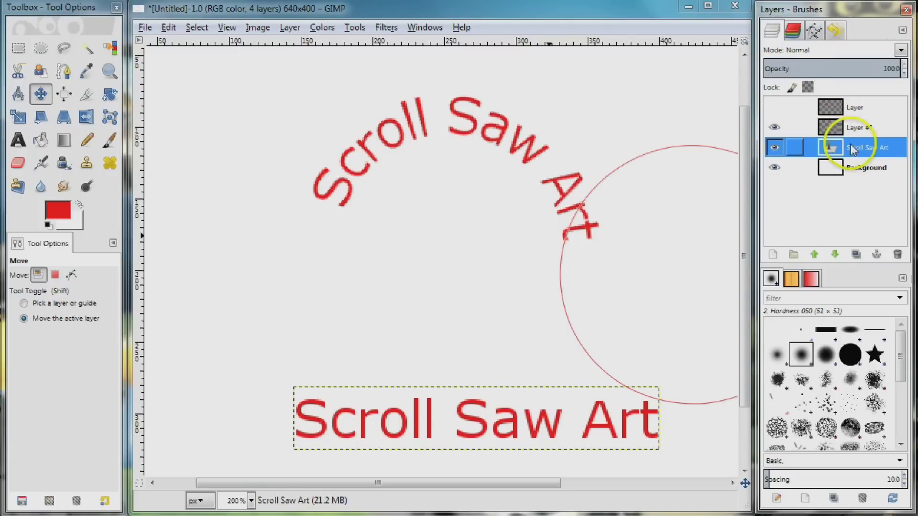
pyautogui.rightClick(865, 147)
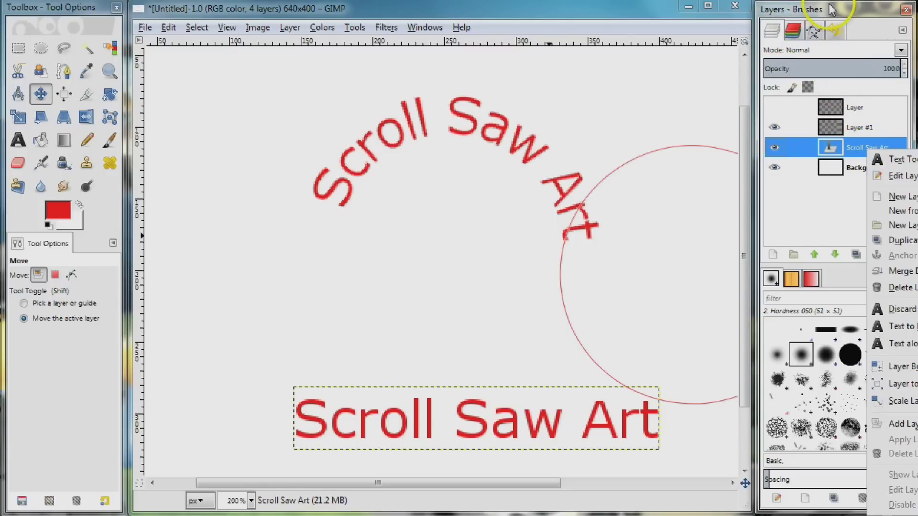
pyautogui.click(842, 16)
pyautogui.moveTo(842, 15)
pyautogui.mouseDown()
pyautogui.moveTo(198, 44)
pyautogui.moveTo(243, 15)
pyautogui.mouseUp()
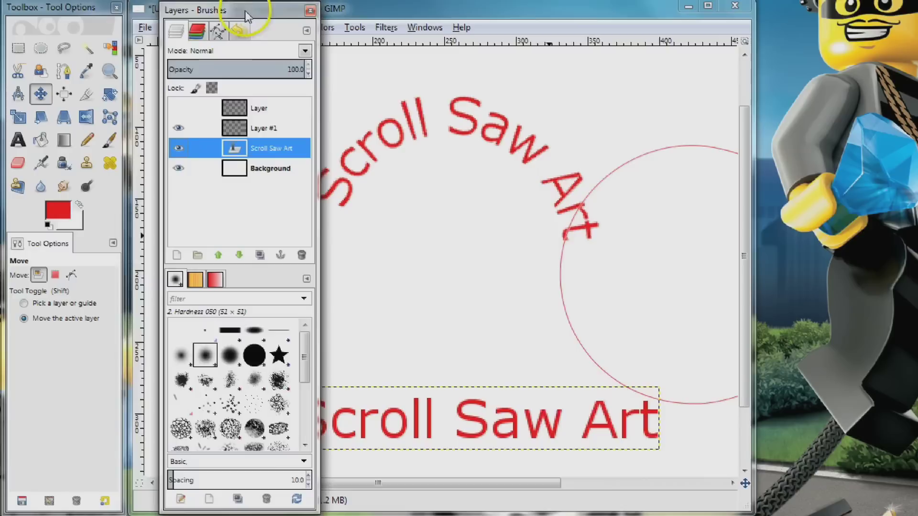
pyautogui.rightClick(267, 152)
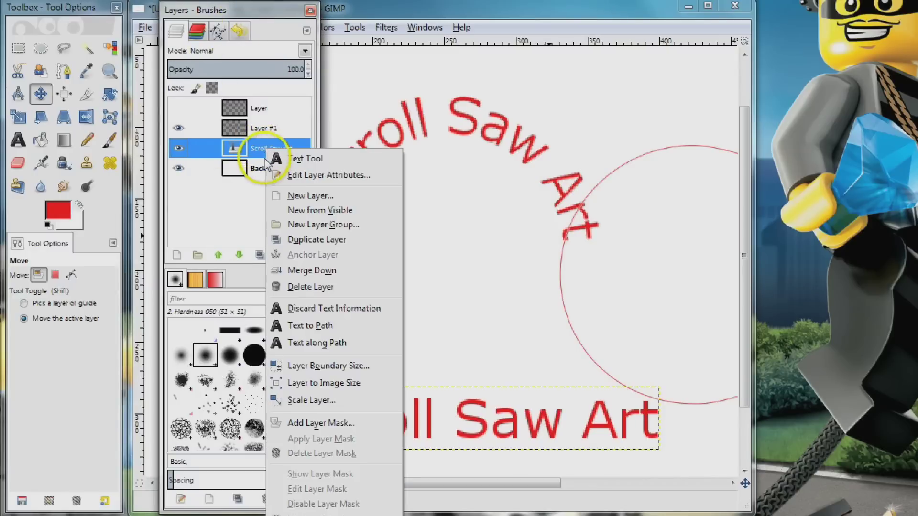
pyautogui.click(318, 343)
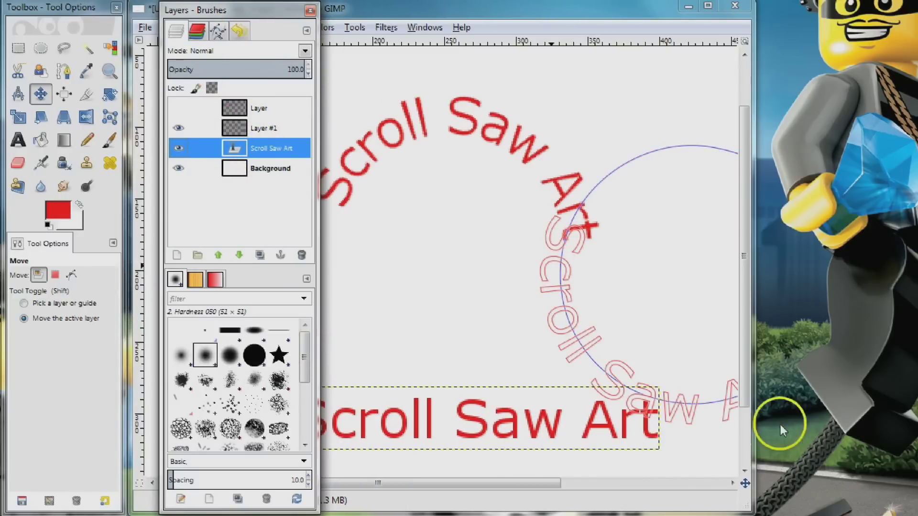
pyautogui.moveTo(199, 12)
pyautogui.mouseDown()
pyautogui.moveTo(596, 51)
pyautogui.moveTo(827, 12)
pyautogui.mouseUp()
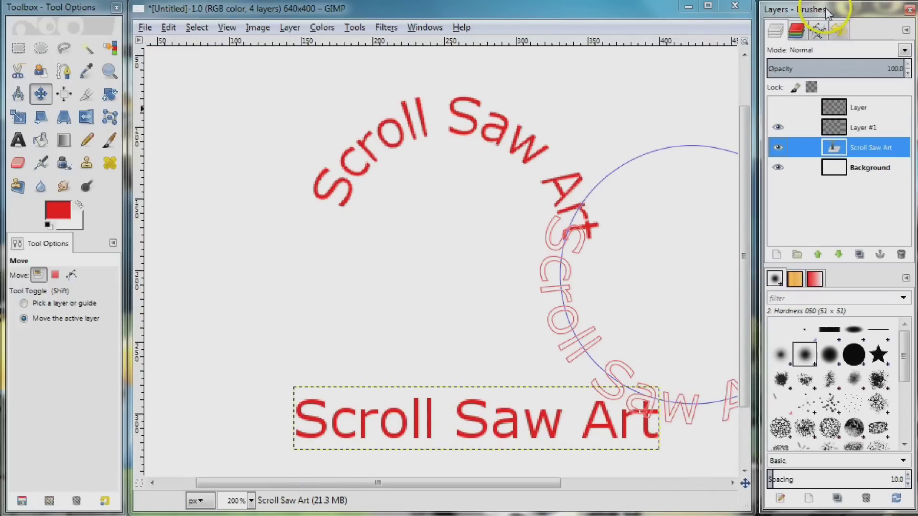
# Hide the flipped circle's path and convert the new text outline, Path #2, to a selection
pyautogui.click(817, 30)
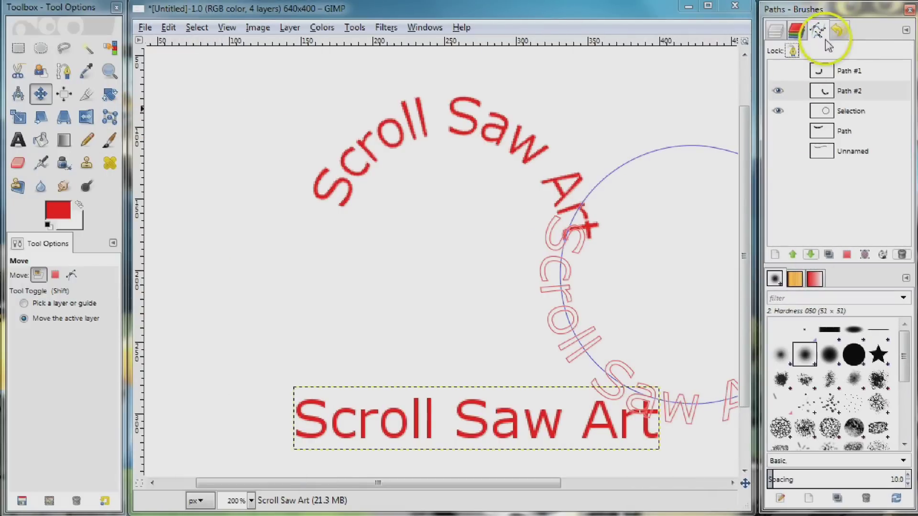
pyautogui.click(775, 114)
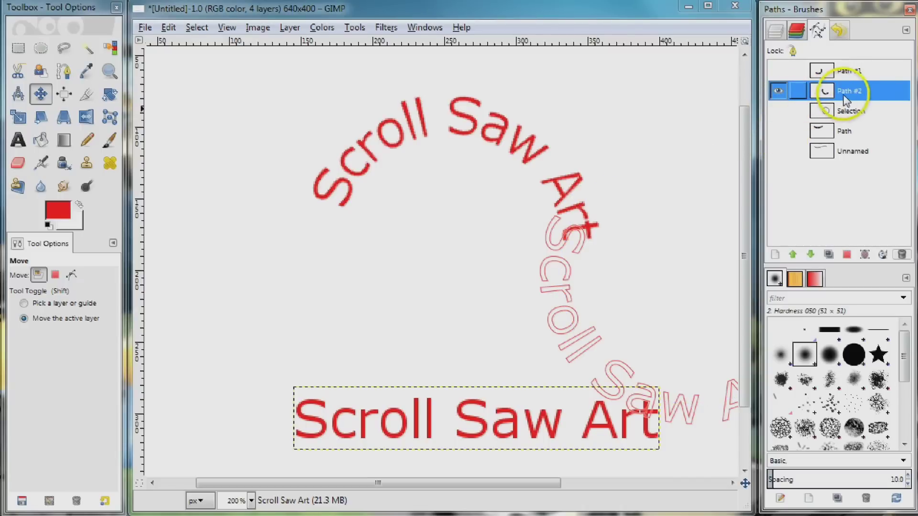
pyautogui.click(847, 256)
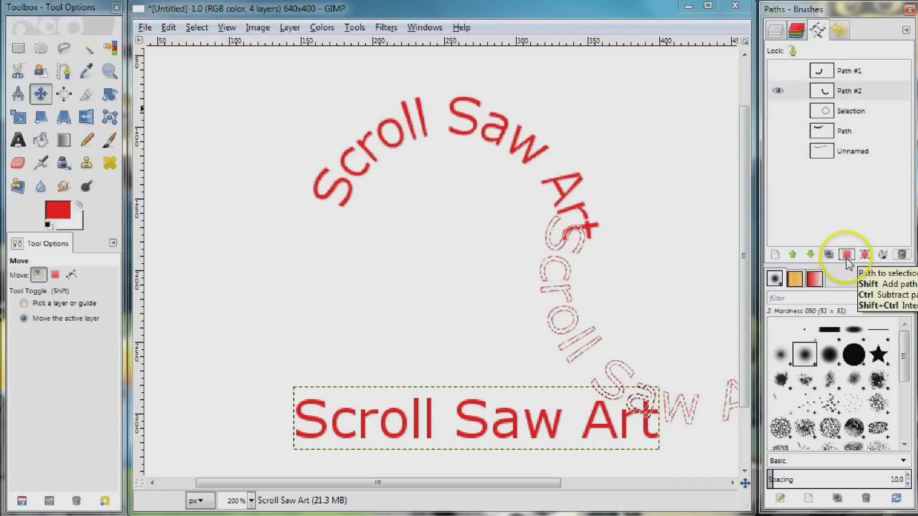
# Hide Path #2 and add a new 640 x 400 px layer directly above the Scroll Saw Art text layer
pyautogui.click(777, 91)
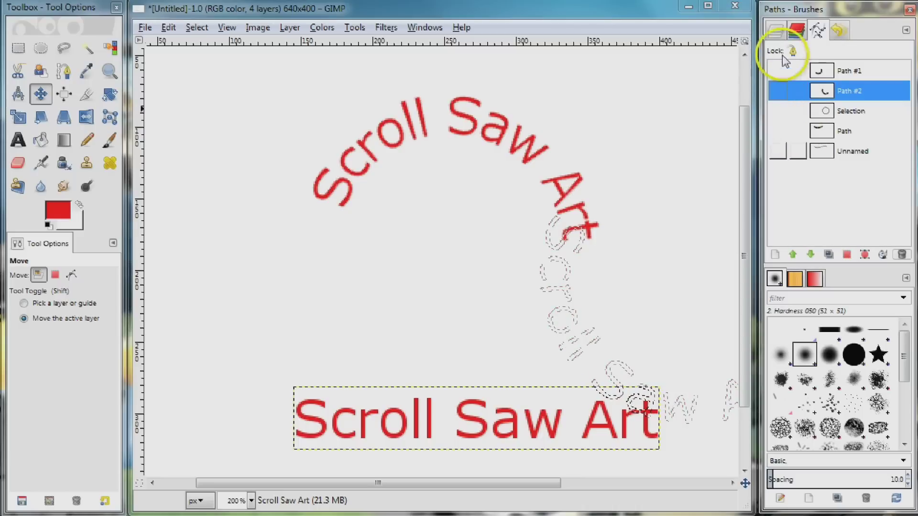
pyautogui.click(777, 33)
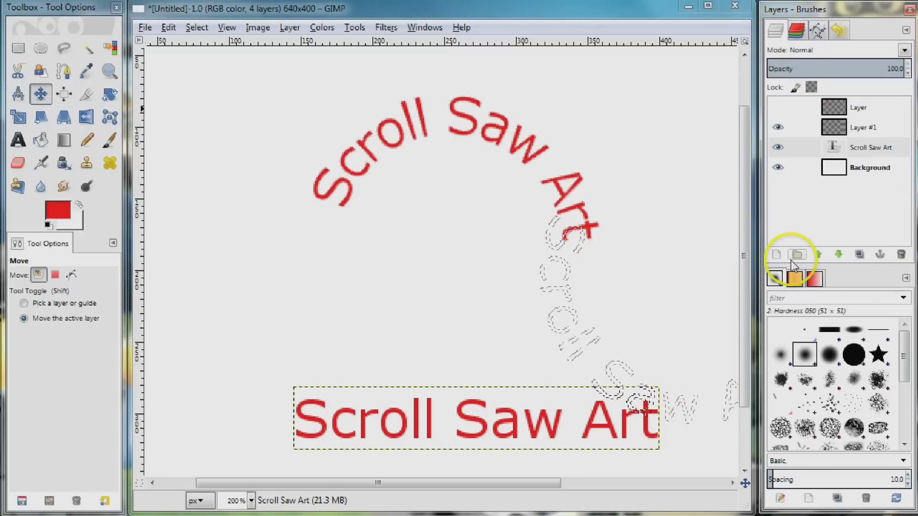
pyautogui.click(773, 257)
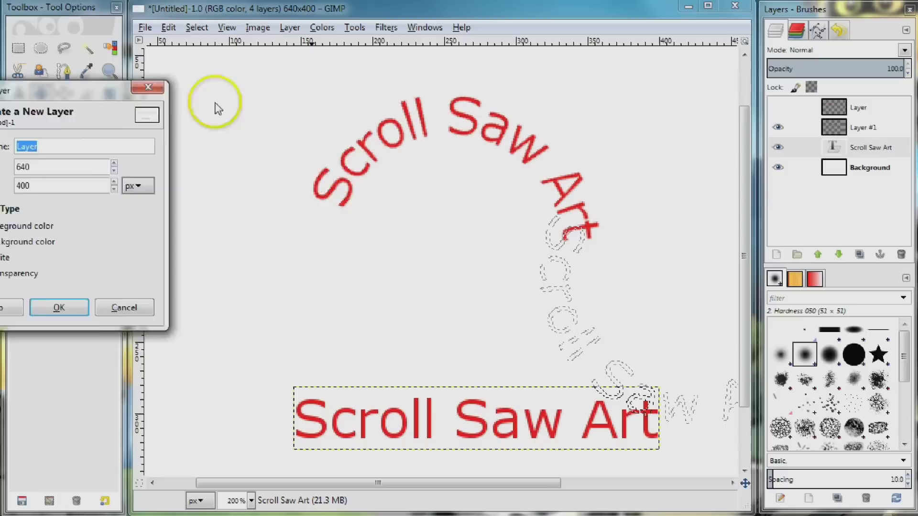
pyautogui.click(242, 320)
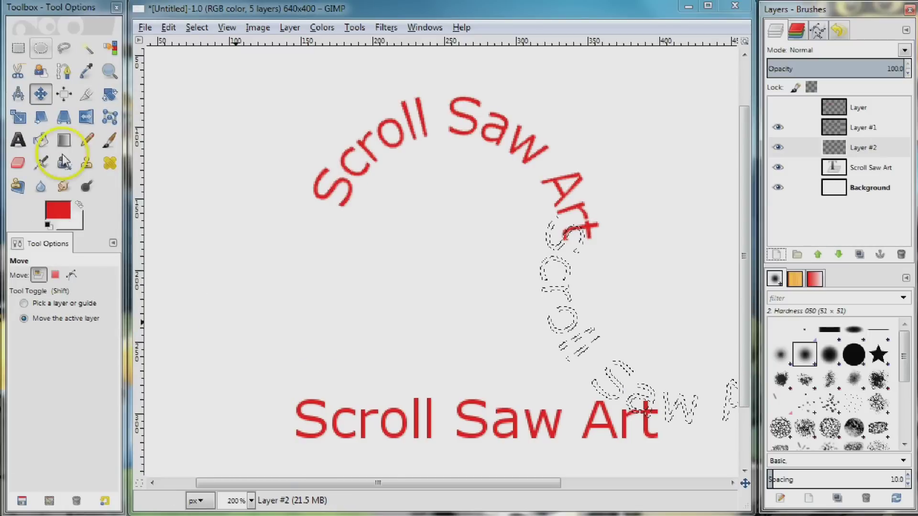
# Bucket-fill the curved text selection with the red foreground color on the new layer, and clear the selection
pyautogui.click(44, 142)
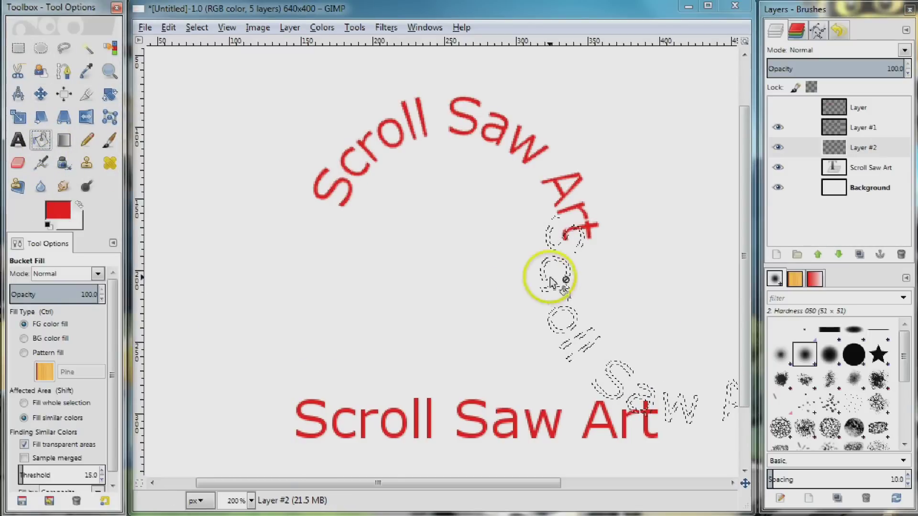
pyautogui.click(568, 273)
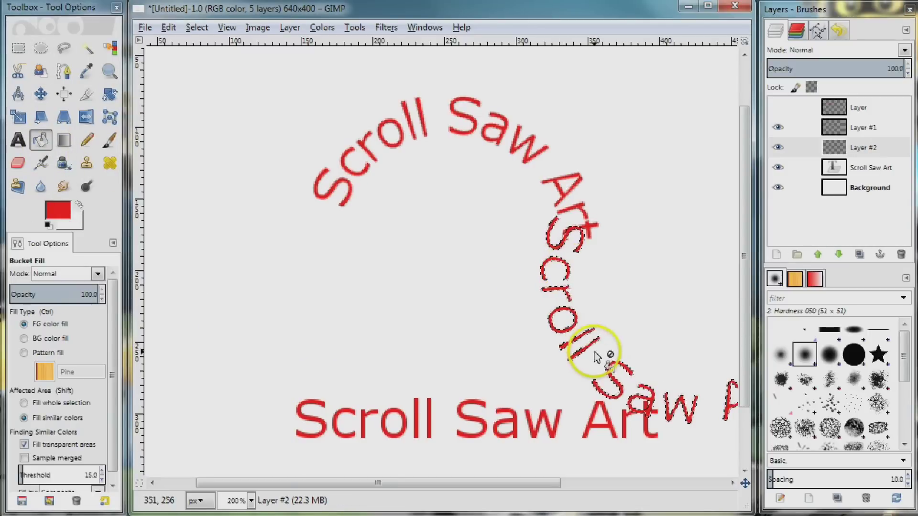
pyautogui.click(196, 27)
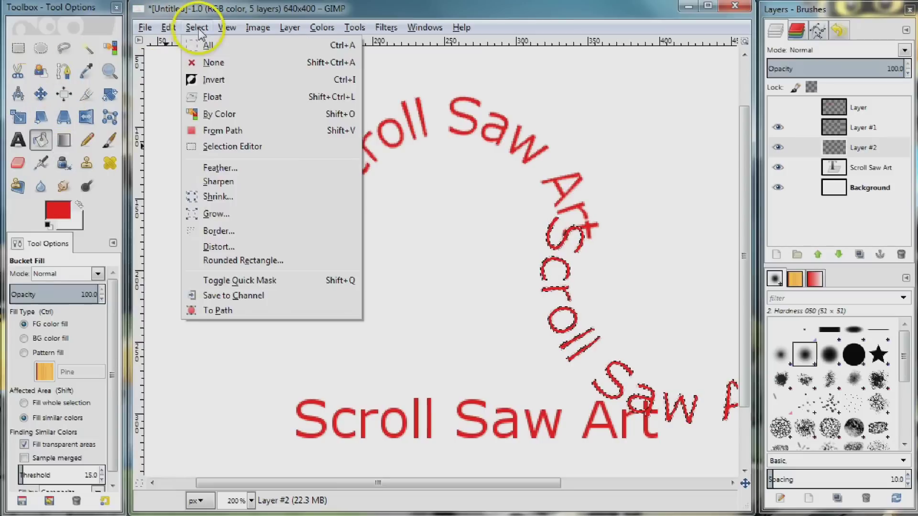
pyautogui.click(209, 65)
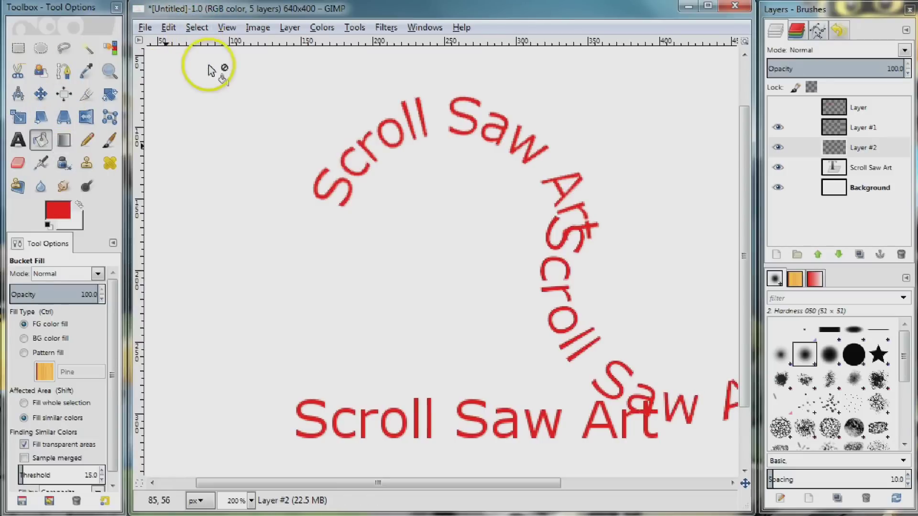
# Move the new curved text left beneath the upper arch and rotate it by -21.56° about 171, 186
pyautogui.click(41, 93)
pyautogui.moveTo(549, 279); pyautogui.dragTo(328, 260)
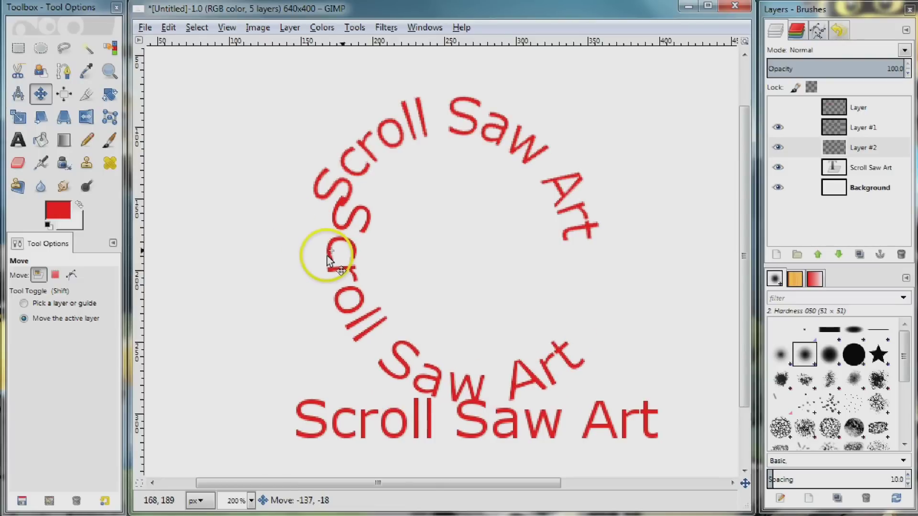
pyautogui.click(109, 94)
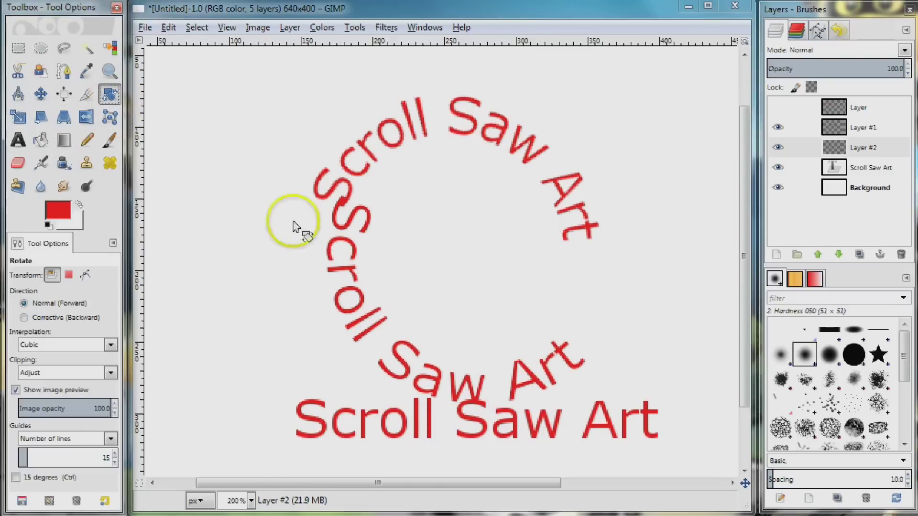
pyautogui.moveTo(574, 370); pyautogui.dragTo(613, 265)
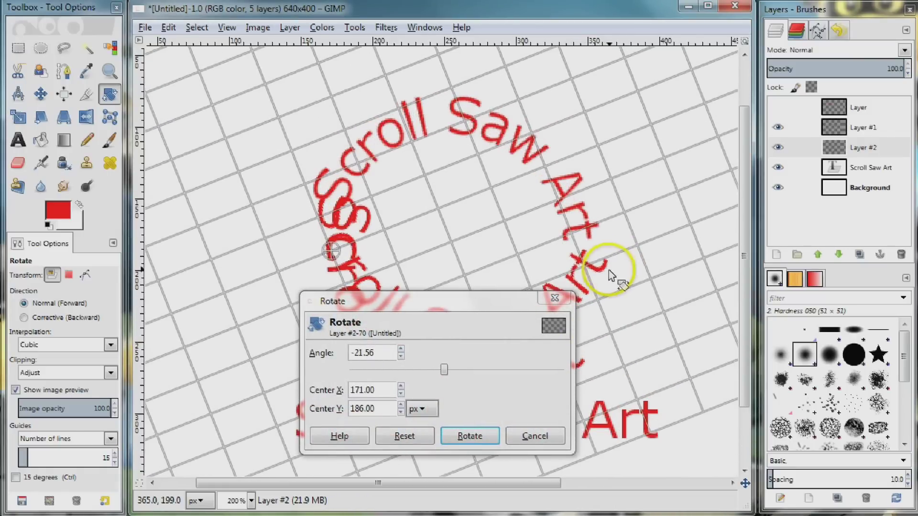
pyautogui.click(491, 440)
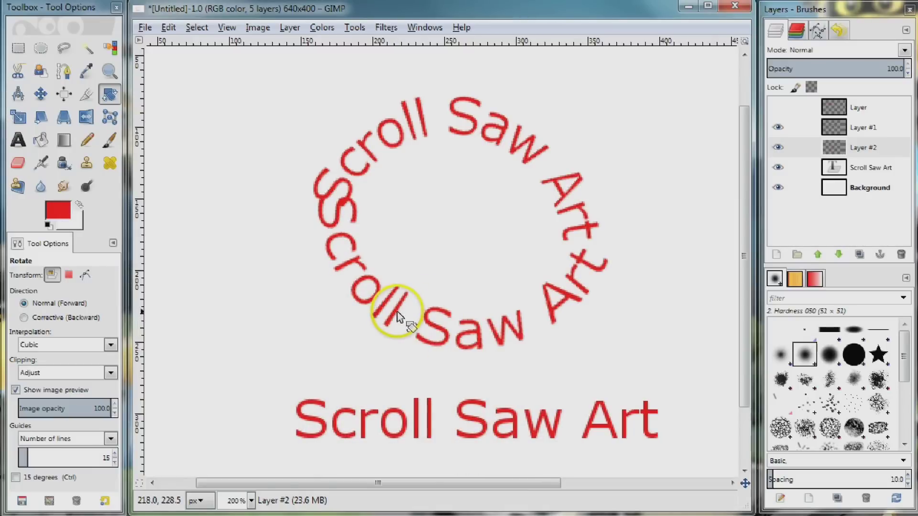
# Move the rotated text down and slightly left to complete the circle's lower half, and hide the straight Scroll Saw Art layer
pyautogui.click(41, 93)
pyautogui.moveTo(444, 339); pyautogui.dragTo(429, 362)
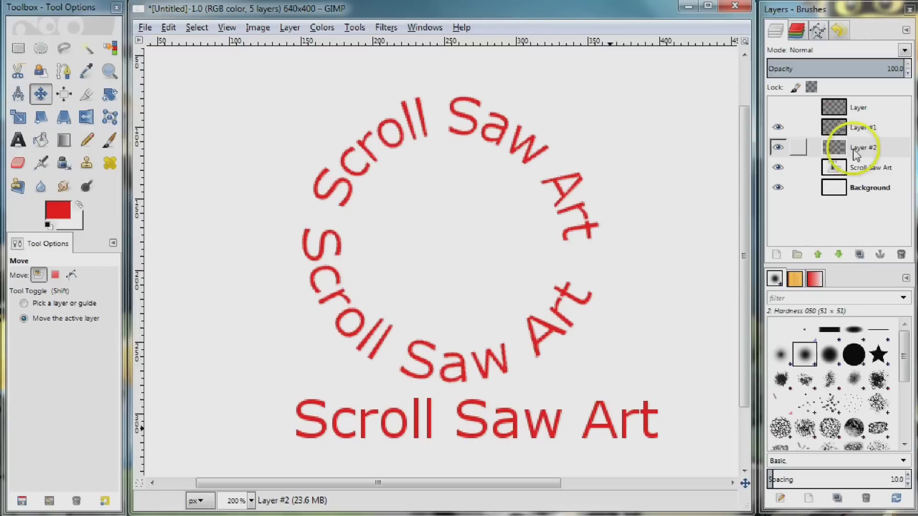
pyautogui.click(778, 167)
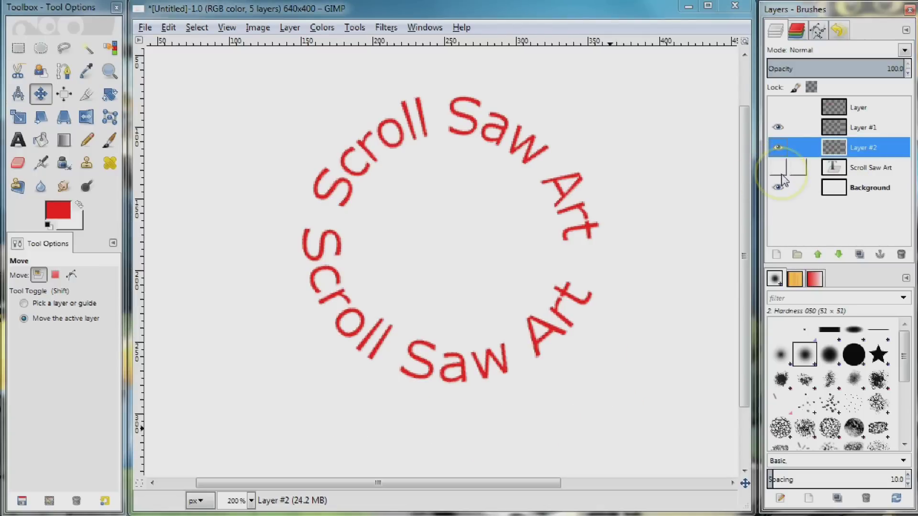